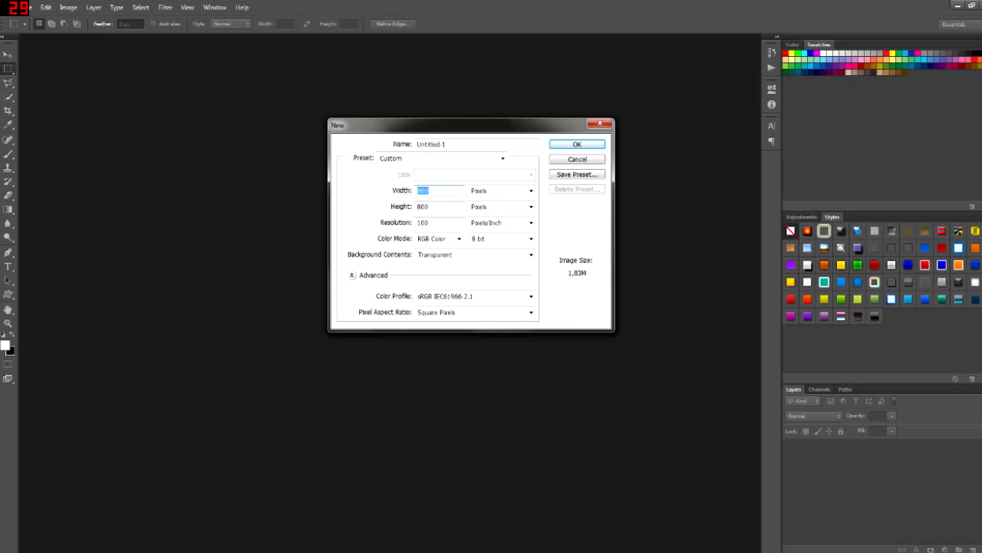
# Create a new 800 × 800 pixel document at 100 pixels/inch, in 8-bit RGB Color with a transparent background
pyautogui.press('Tab')
pyautogui.click(522, 209)
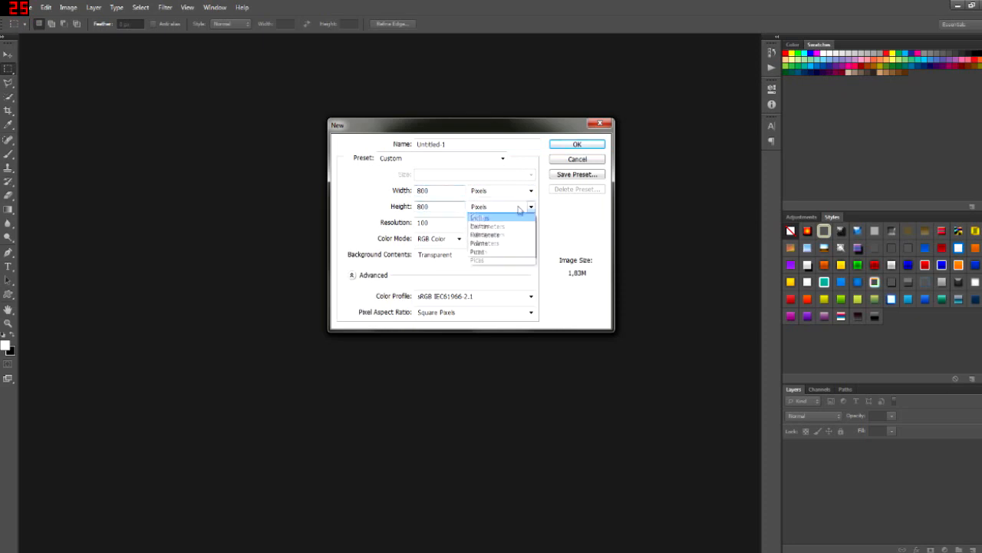
pyautogui.click(497, 216)
pyautogui.press('Tab')
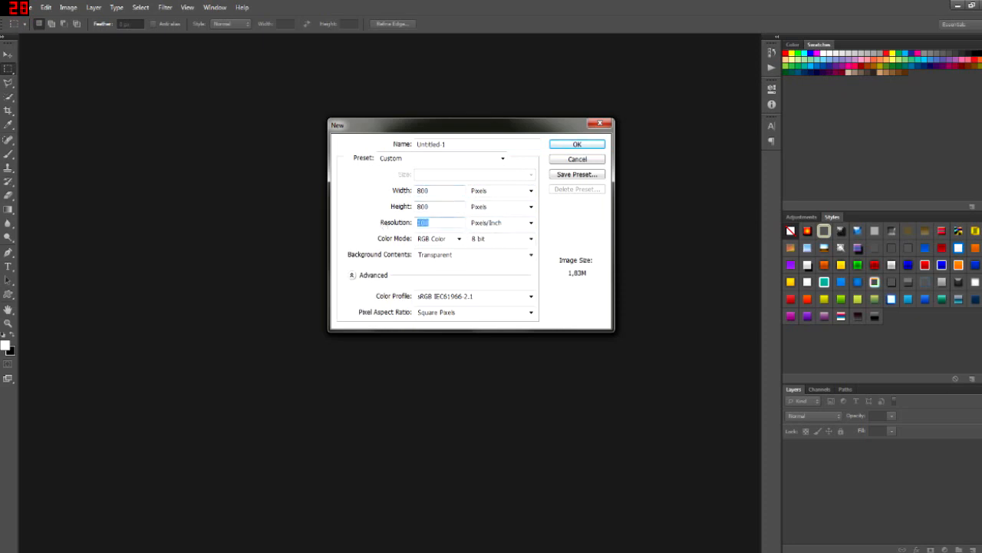
pyautogui.moveTo(428, 223); pyautogui.dragTo(378, 224)
pyautogui.click(445, 244)
pyautogui.click(458, 245)
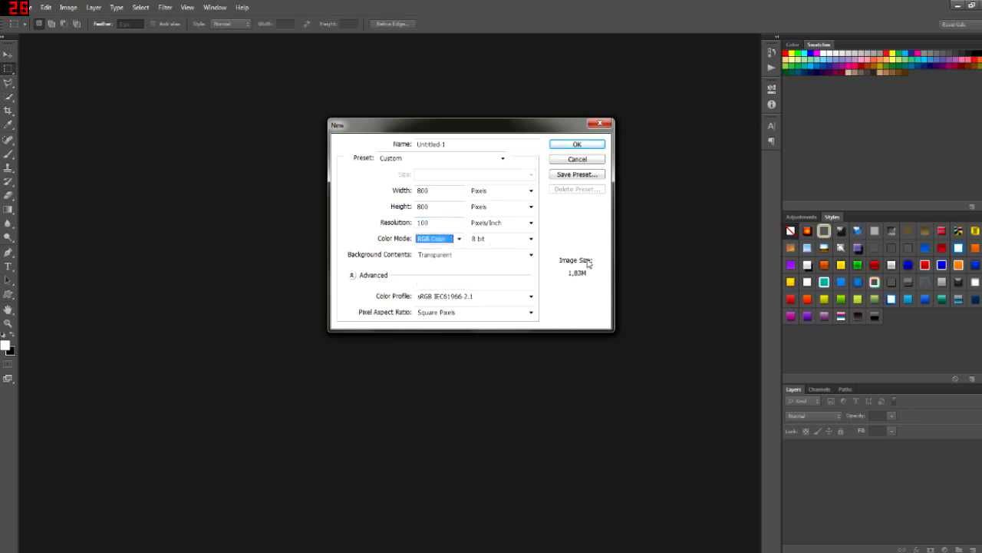
pyautogui.hotkey('shift', 'Tab')
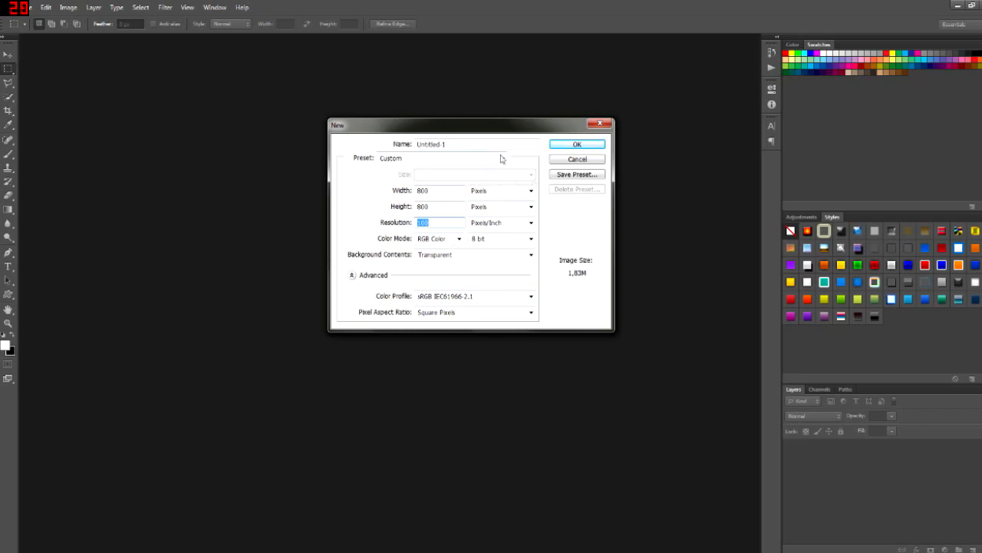
pyautogui.click(568, 146)
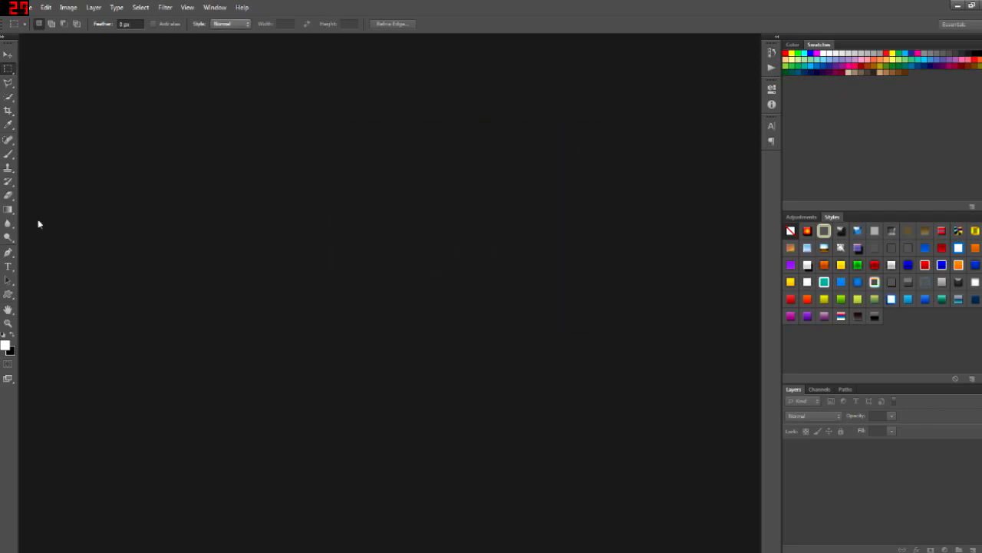
pyautogui.hotkey('ctrl', 'o')
pyautogui.click(642, 148)
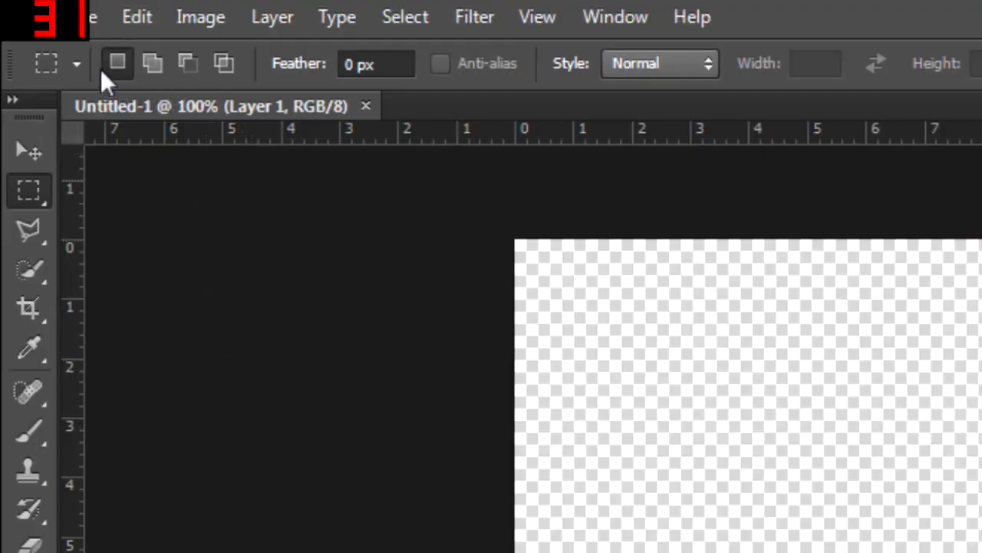
pyautogui.click(90, 15)
pyautogui.click(98, 77)
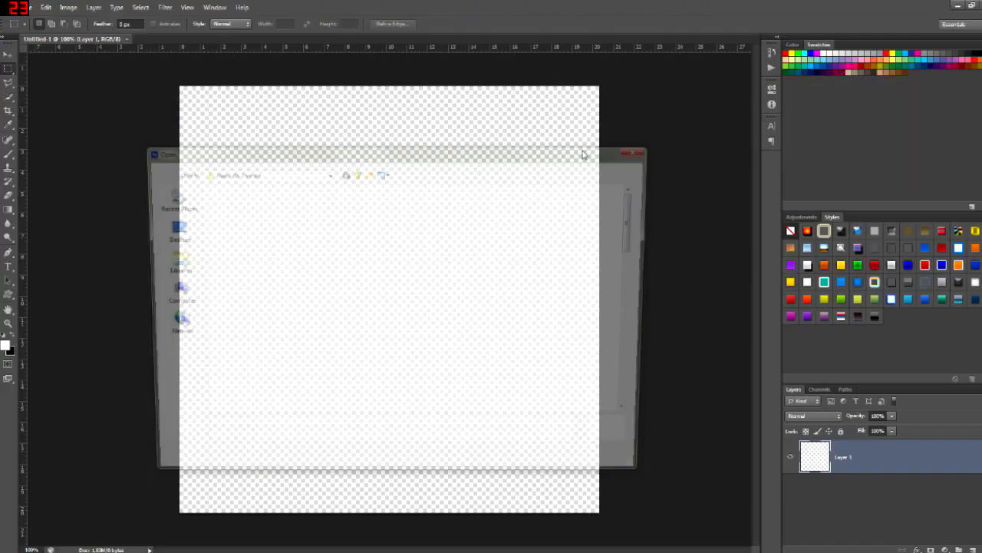
pyautogui.click(640, 151)
# Open the Channel-Art-Template-Fireworks image and select its entire blue canvas with a rectangular marquee
pyautogui.hotkey('ctrl', 'o')
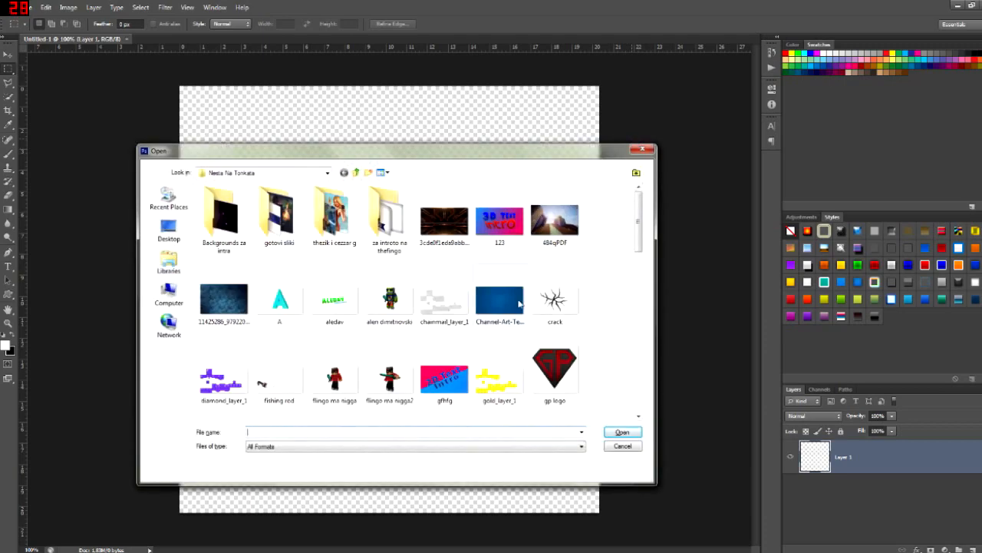
pyautogui.doubleClick(519, 304)
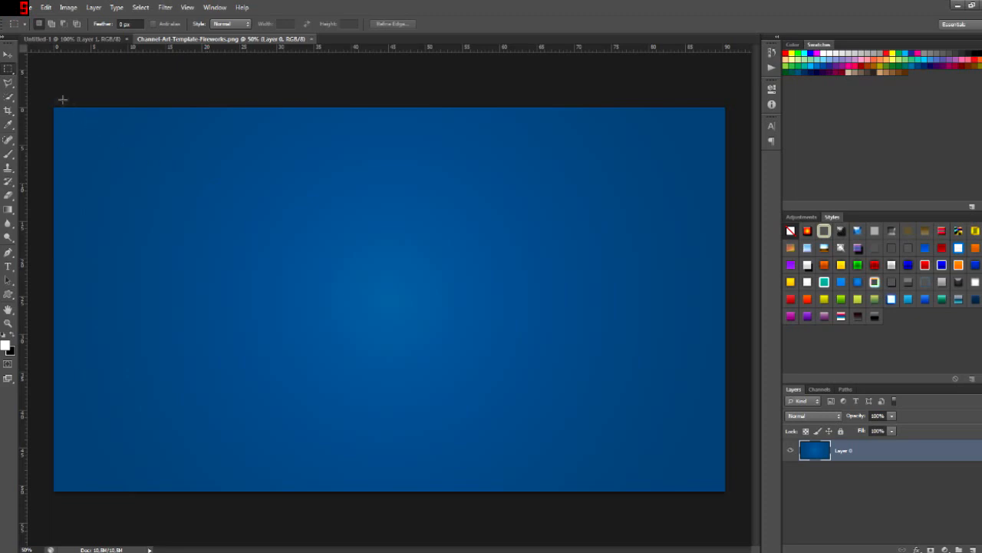
pyautogui.moveTo(45, 99); pyautogui.dragTo(434, 312)
pyautogui.moveTo(587, 381); pyautogui.dragTo(704, 482)
pyautogui.rightClick(458, 329)
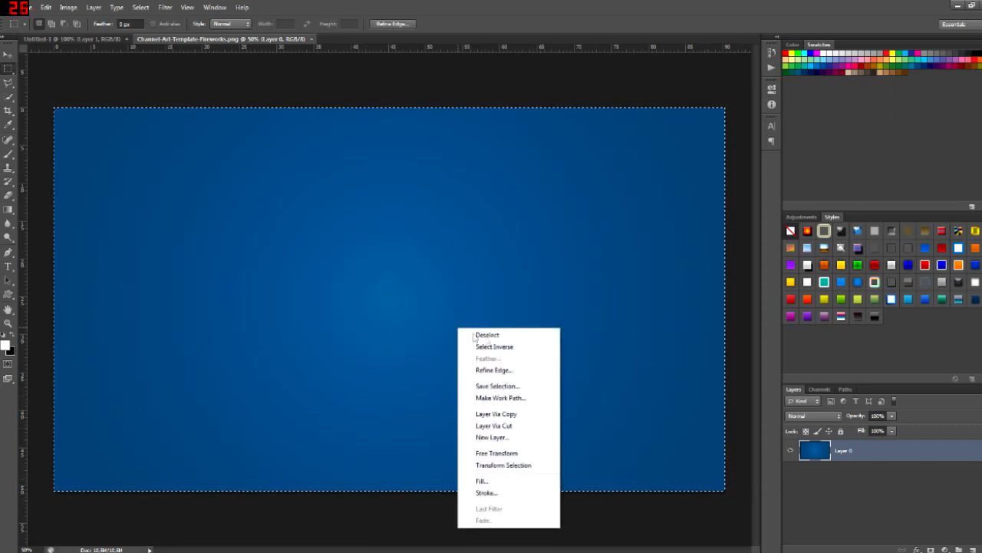
pyautogui.click(357, 316)
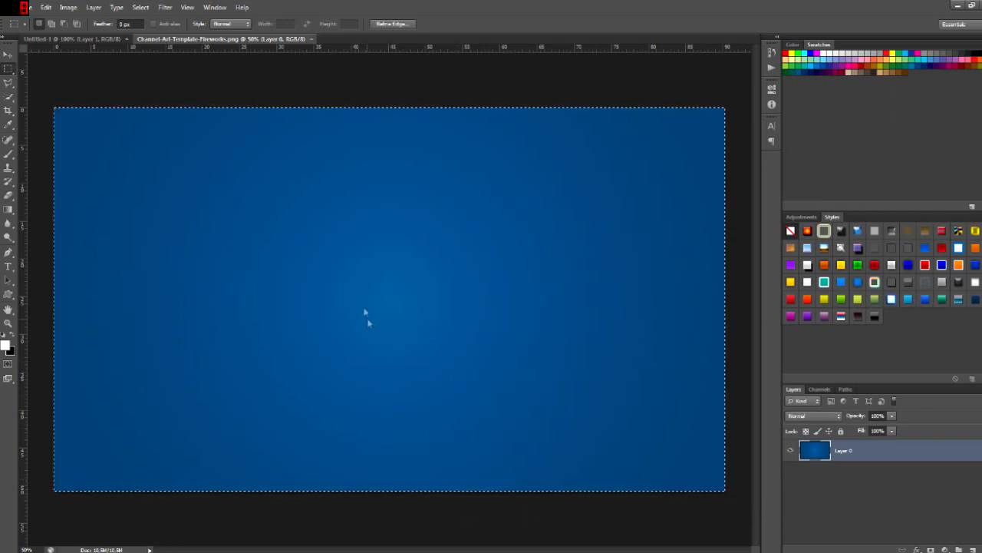
# Copy the selected blue background into the Untitled-1 document and move it so that it still covers the whole canvas
pyautogui.click(92, 38)
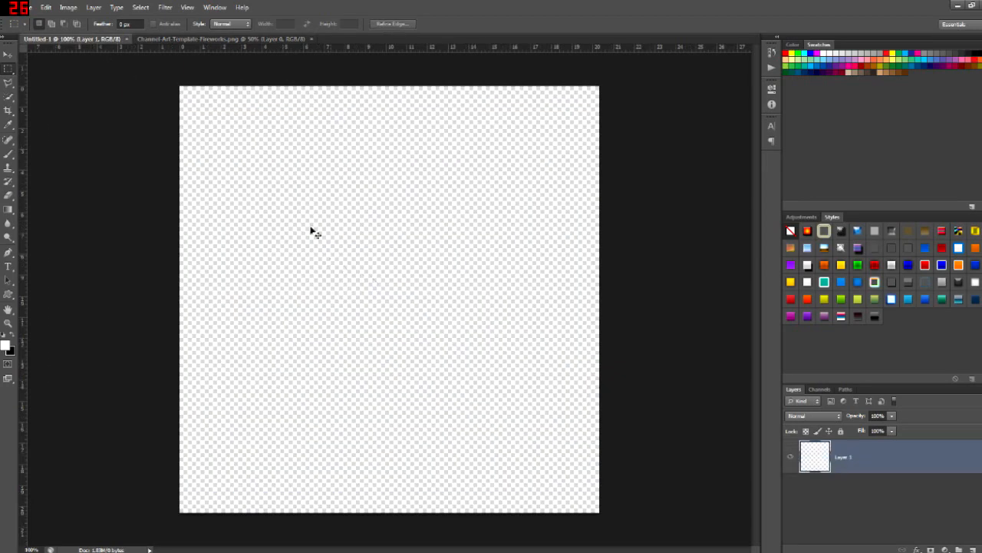
pyautogui.moveTo(312, 230); pyautogui.dragTo(307, 222)
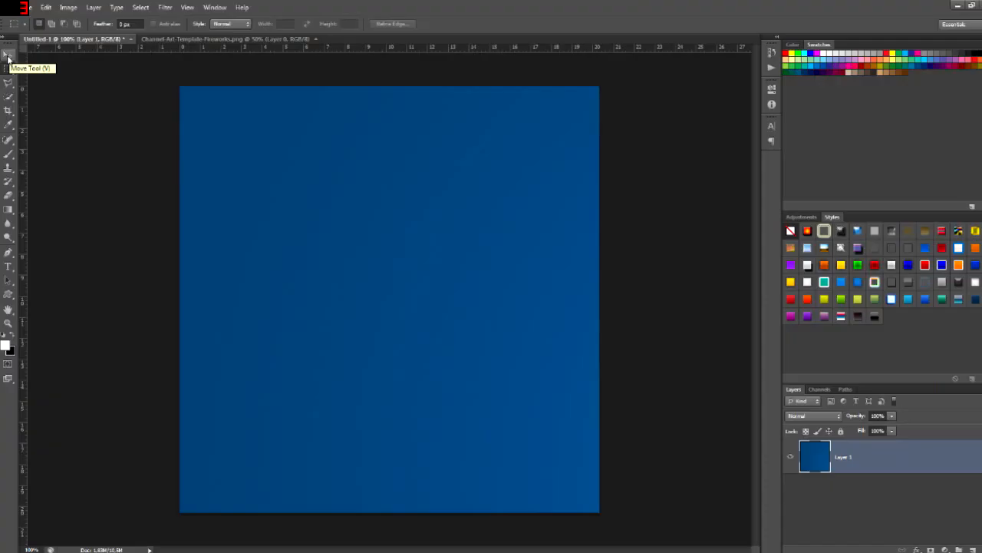
pyautogui.press('v')
pyautogui.moveTo(337, 275); pyautogui.dragTo(230, 268)
pyautogui.moveTo(410, 282); pyautogui.dragTo(397, 285)
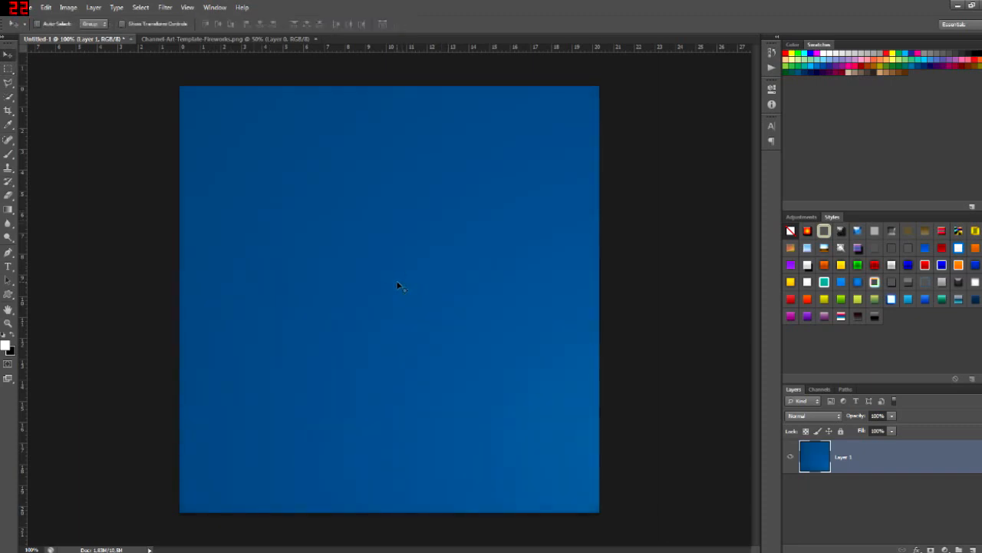
# Free-transform the blue background layer so that its bright centre sits near the middle of the canvas
pyautogui.hotkey('ctrl', 't')
pyautogui.scroll(-3, 439, 261)
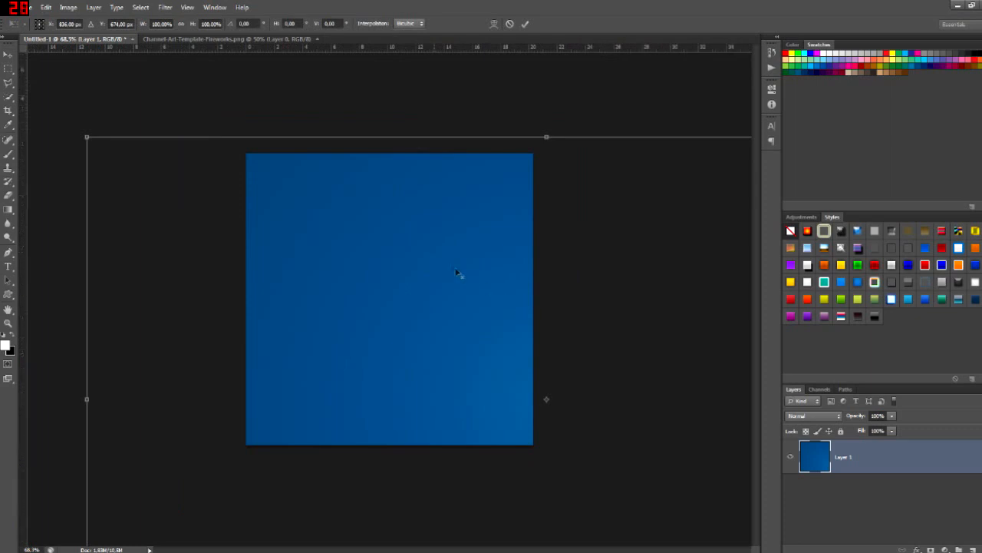
pyautogui.press('Return')
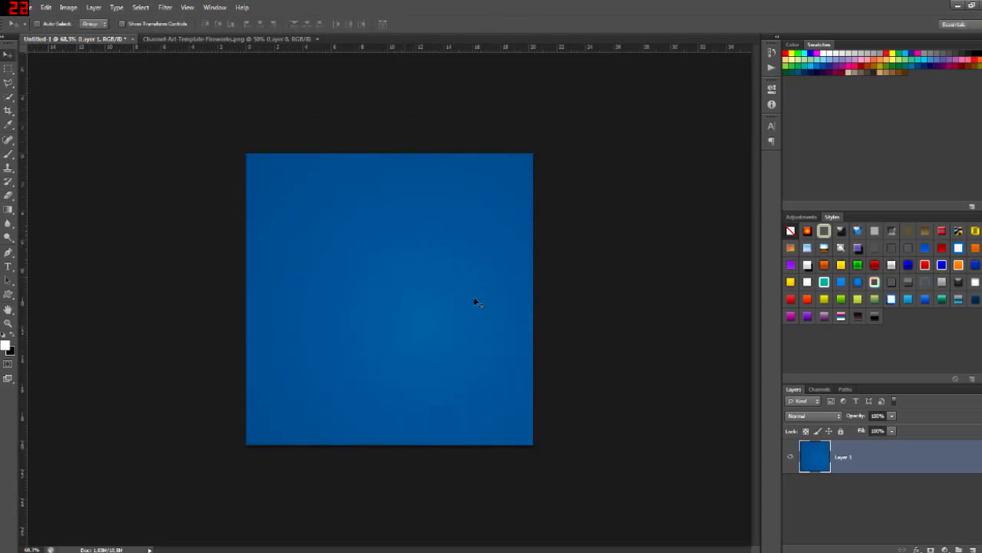
pyautogui.scroll(3, 409, 300)
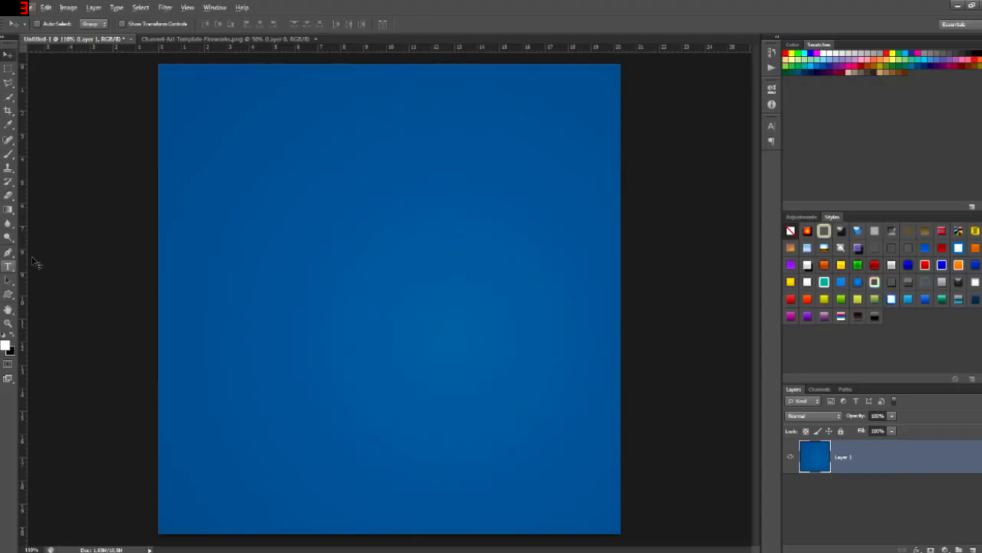
pyautogui.press('t')
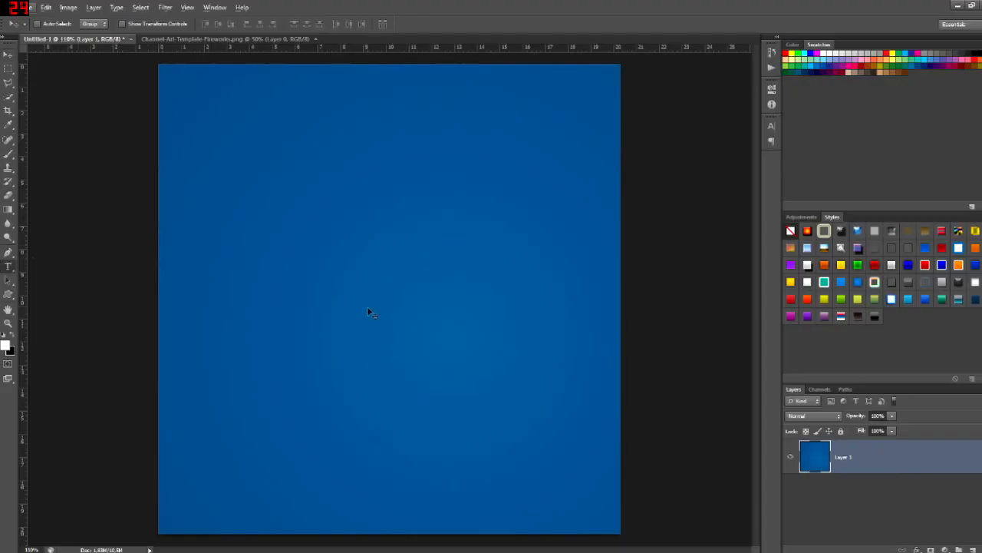
pyautogui.click(277, 298)
pyautogui.click(870, 464)
pyautogui.click(5, 268)
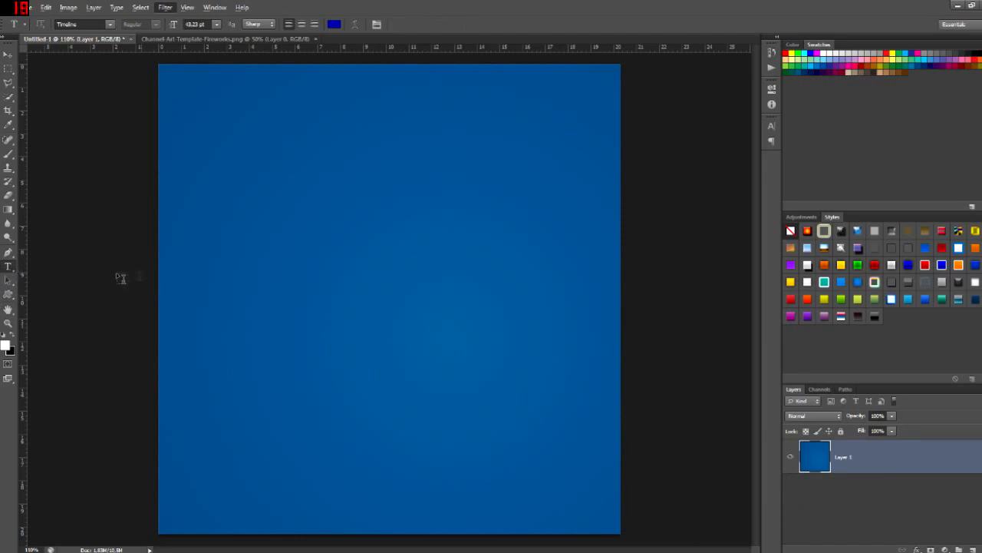
pyautogui.click(260, 284)
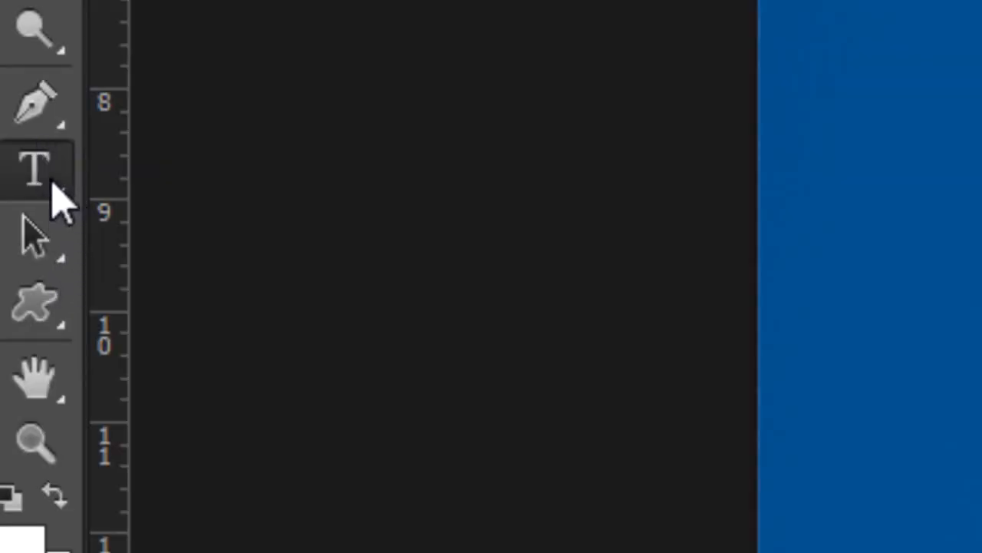
# Try the Vertical Type and Horizontal Type Mask tools, return to the Horizontal Type Tool, and delete the empty text layer
pyautogui.click(11, 270)
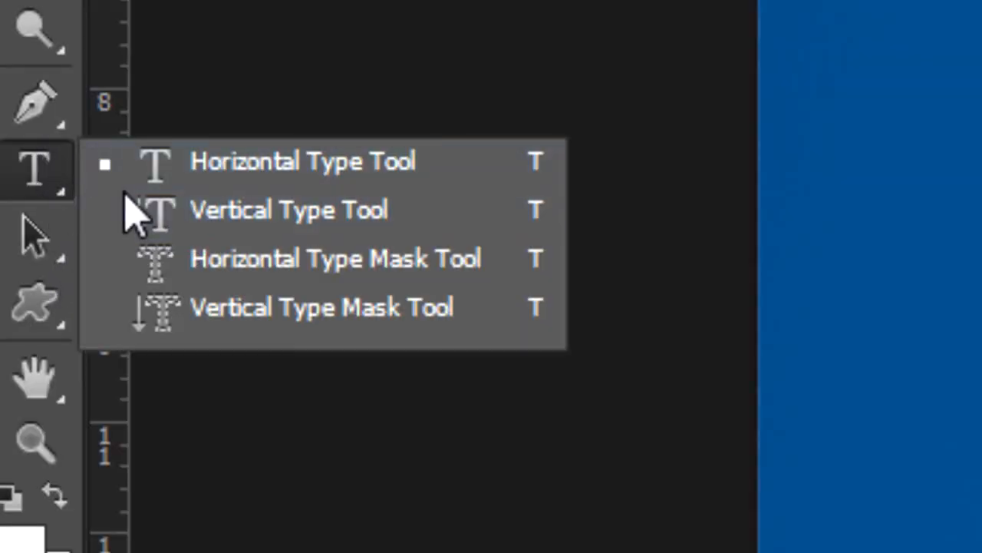
pyautogui.click(259, 218)
pyautogui.click(31, 181)
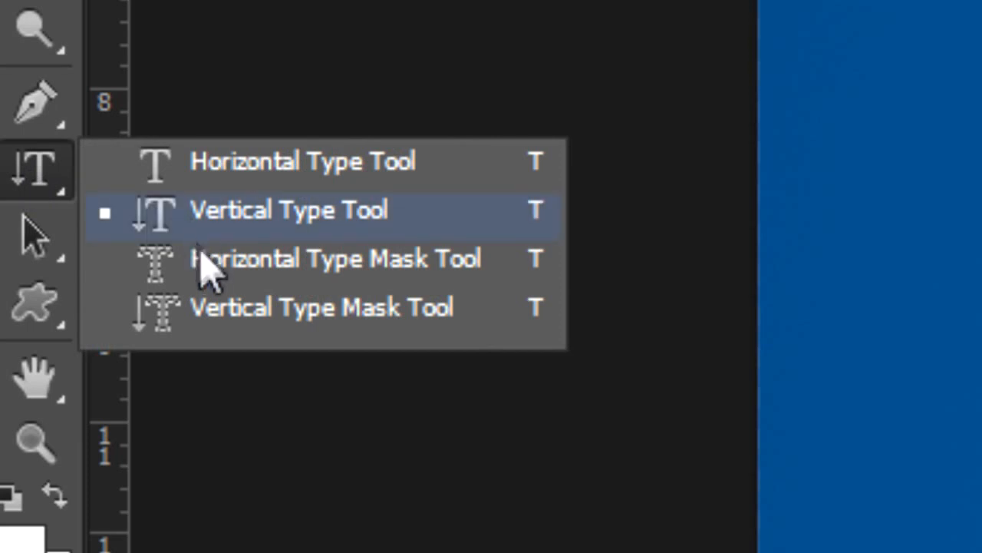
pyautogui.click(217, 262)
pyautogui.click(60, 184)
pyautogui.click(146, 165)
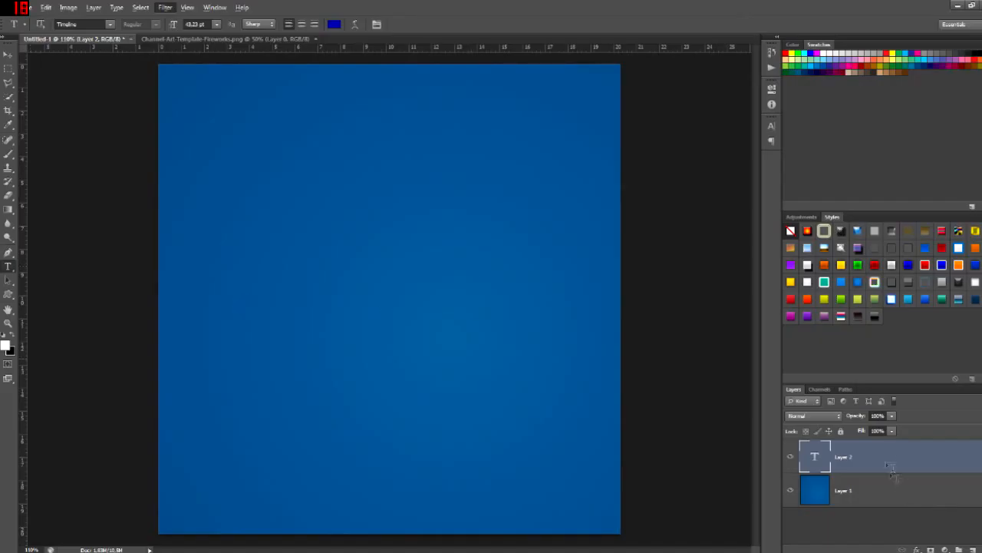
pyautogui.press('Delete')
pyautogui.press('v')
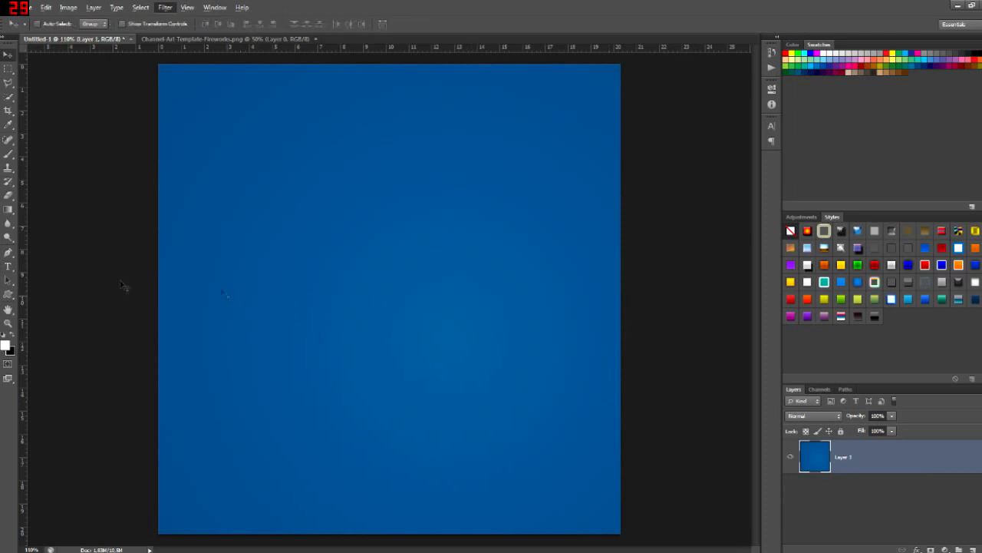
# Add the letter A as horizontal text on the blue canvas and enlarge it to about 349 pt
pyautogui.click(7, 266)
pyautogui.click(296, 316)
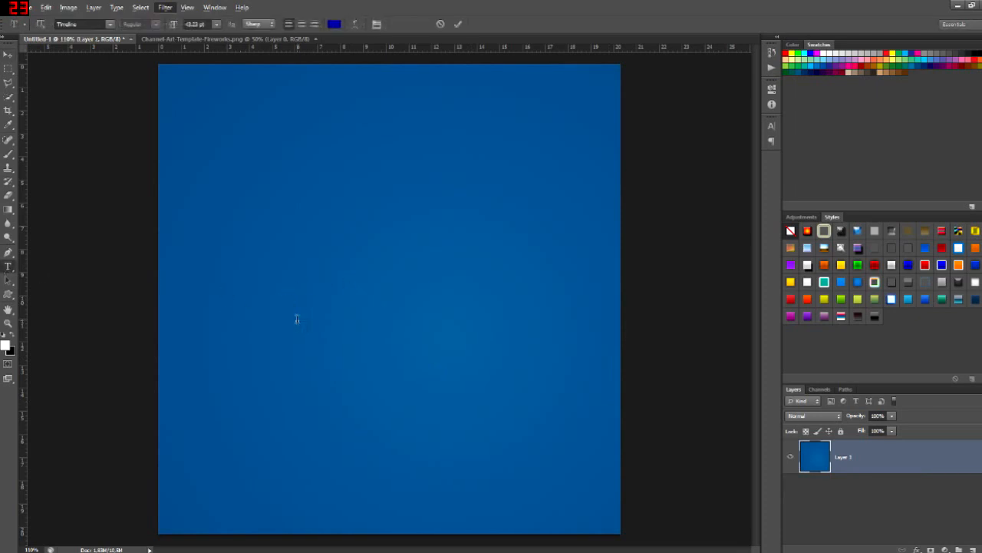
pyautogui.write('A')
pyautogui.moveTo(380, 261); pyautogui.dragTo(601, 92)
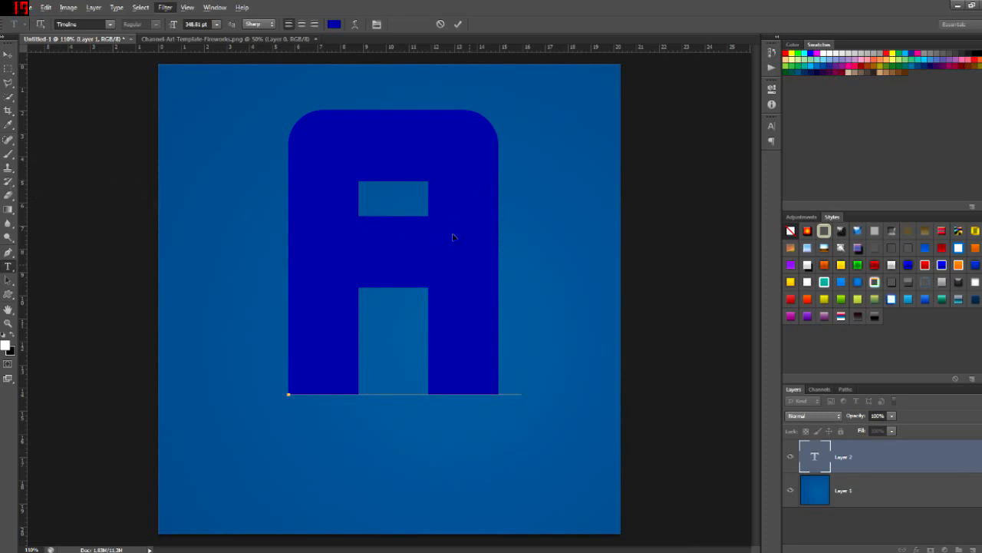
# Undo the skew of the letter A and move the letter to roughly the centre of the canvas
pyautogui.moveTo(465, 188); pyautogui.dragTo(434, 240)
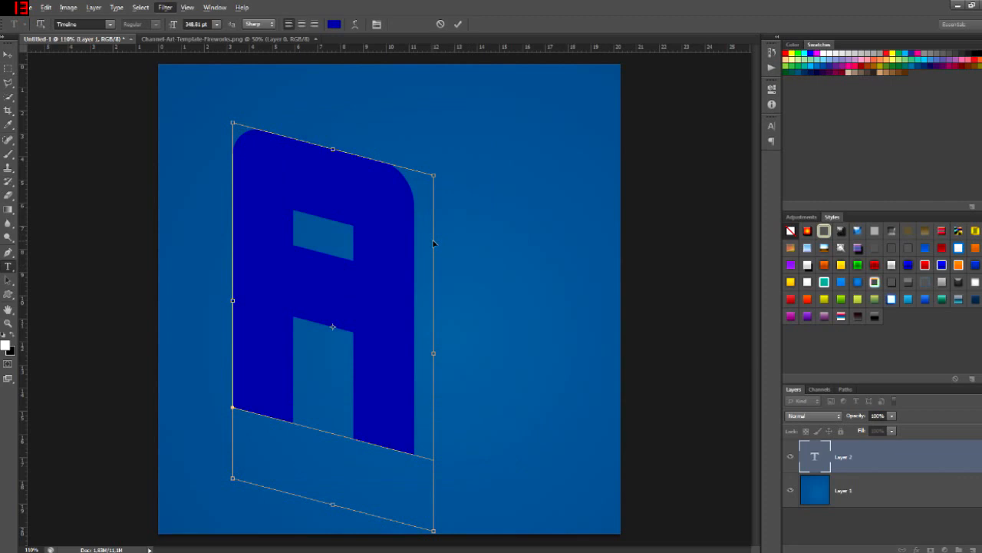
pyautogui.hotkey('ctrl', 'z')
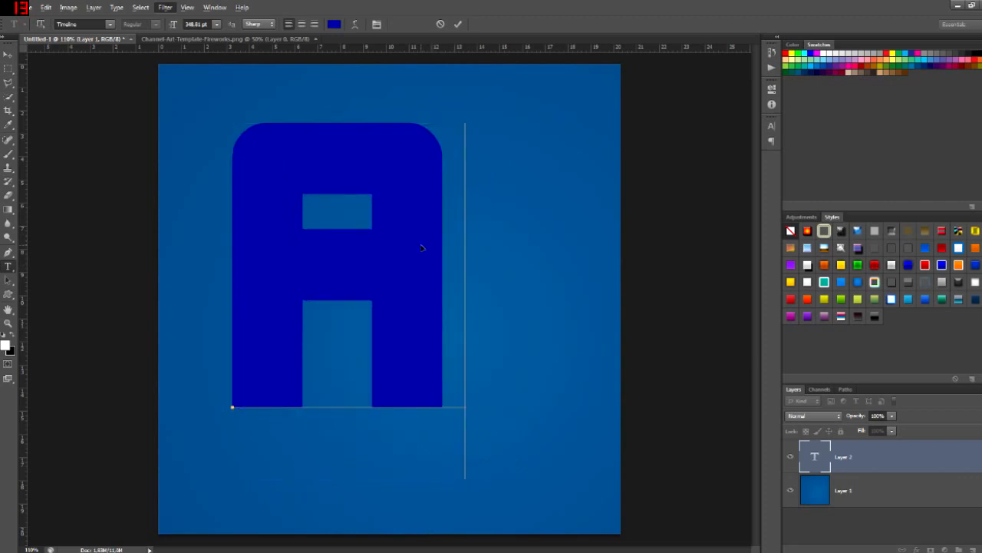
pyautogui.moveTo(422, 247); pyautogui.dragTo(462, 241)
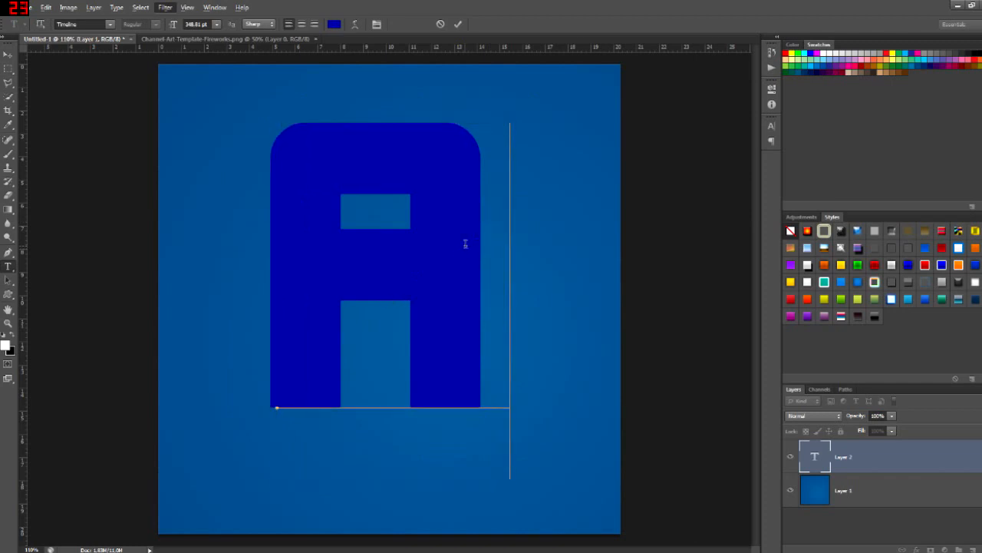
pyautogui.click(9, 55)
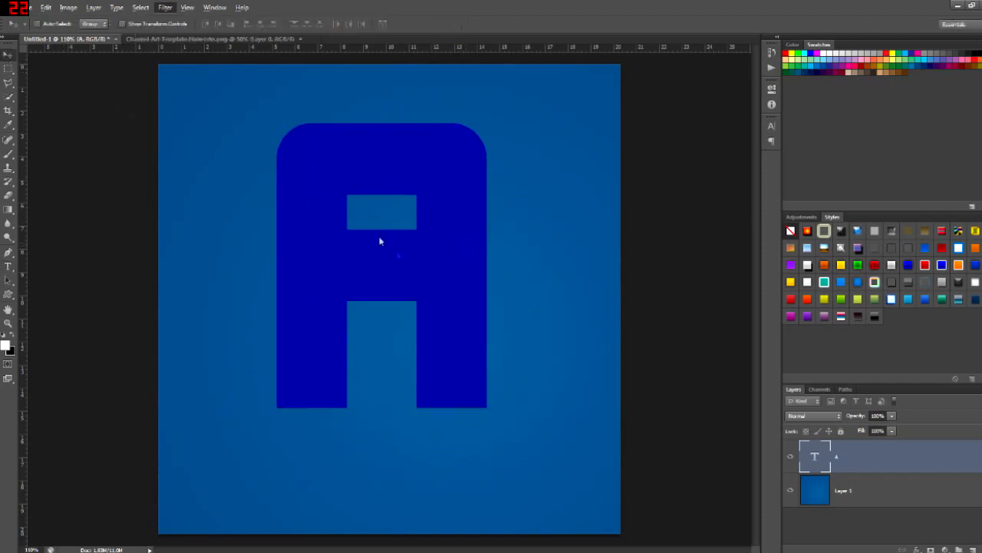
pyautogui.moveTo(400, 292); pyautogui.dragTo(429, 309)
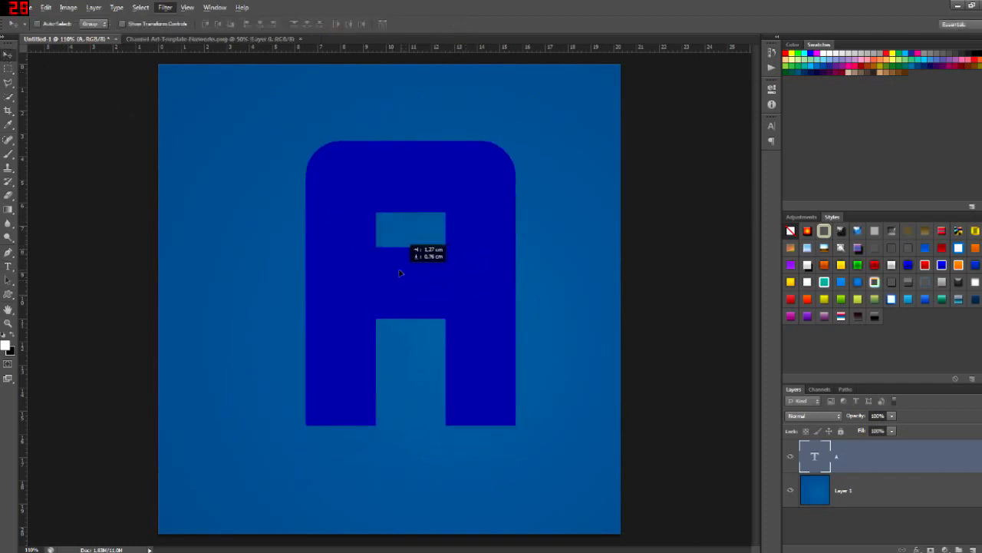
# Try the Velocity font on the letter A and set the letter back to the Timeline font
pyautogui.click(9, 266)
pyautogui.click(456, 275)
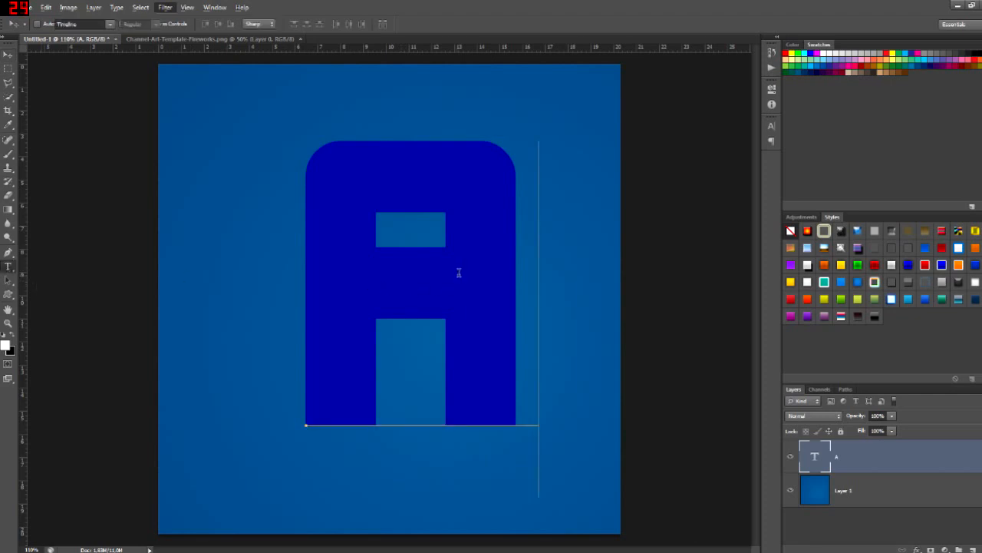
pyautogui.hotkey('ctrl', 'a')
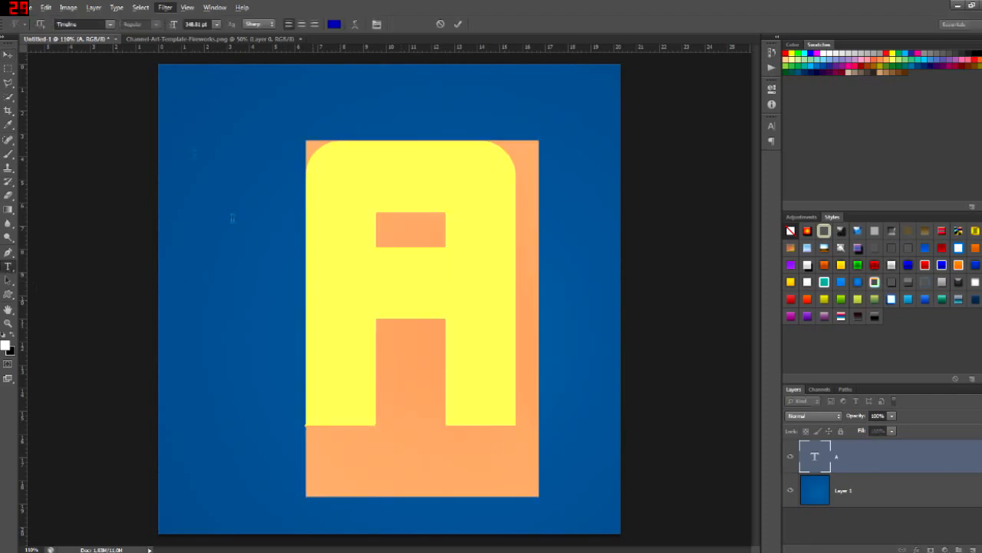
pyautogui.click(110, 24)
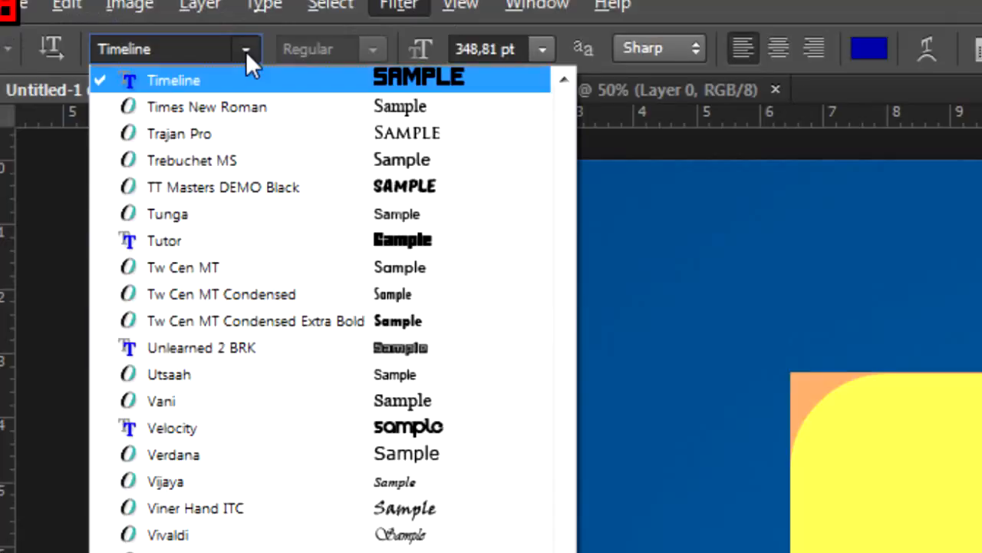
pyautogui.click(109, 24)
pyautogui.click(245, 49)
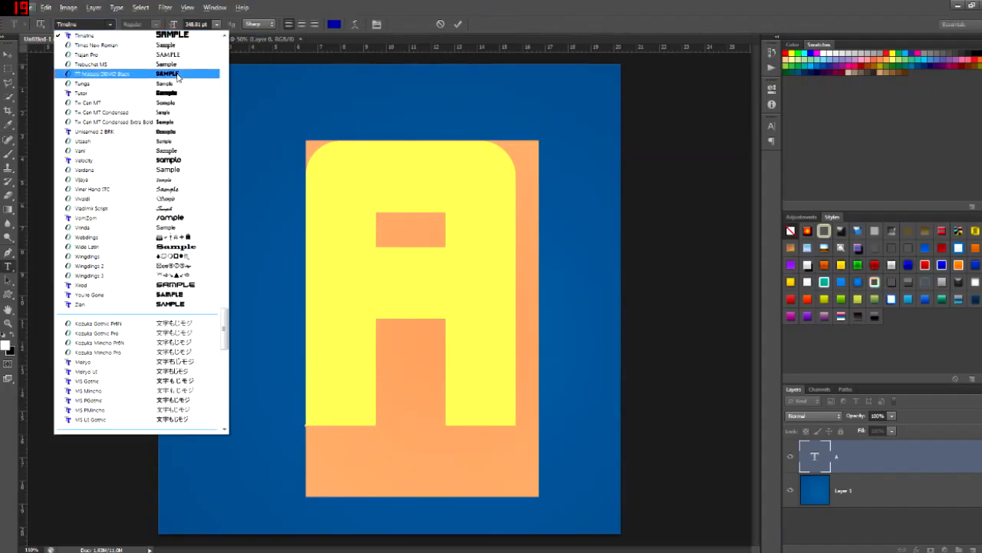
pyautogui.click(191, 160)
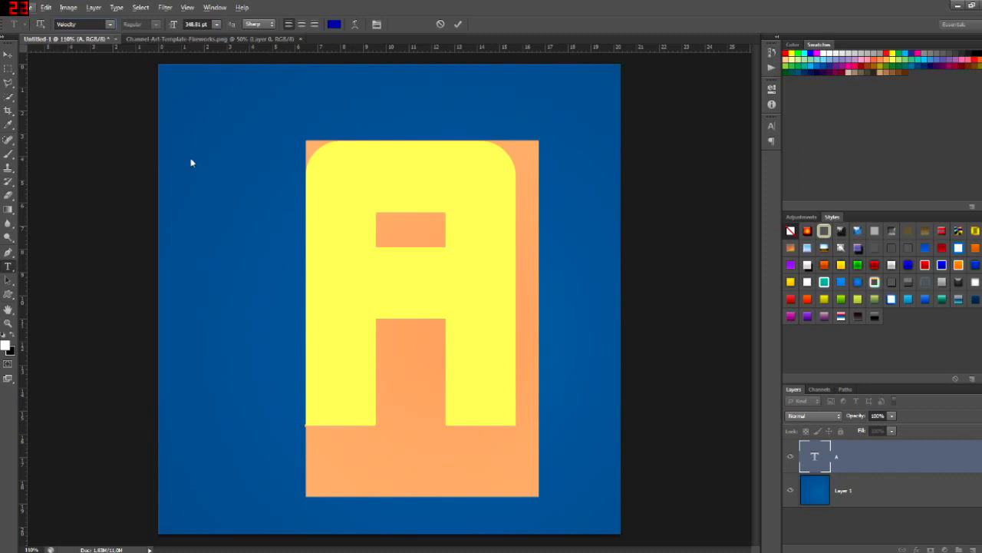
pyautogui.click(440, 287)
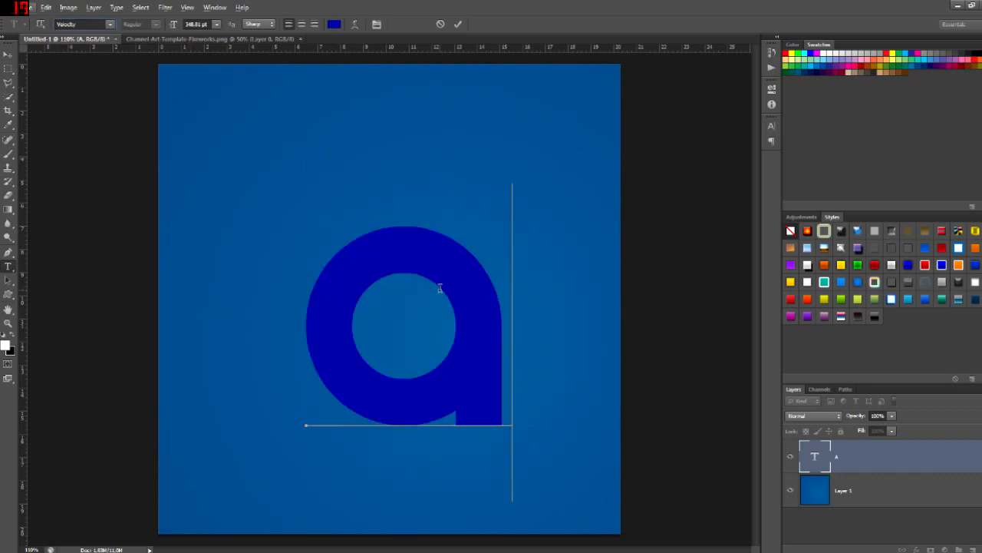
pyautogui.hotkey('ctrl', 'a')
pyautogui.click(109, 25)
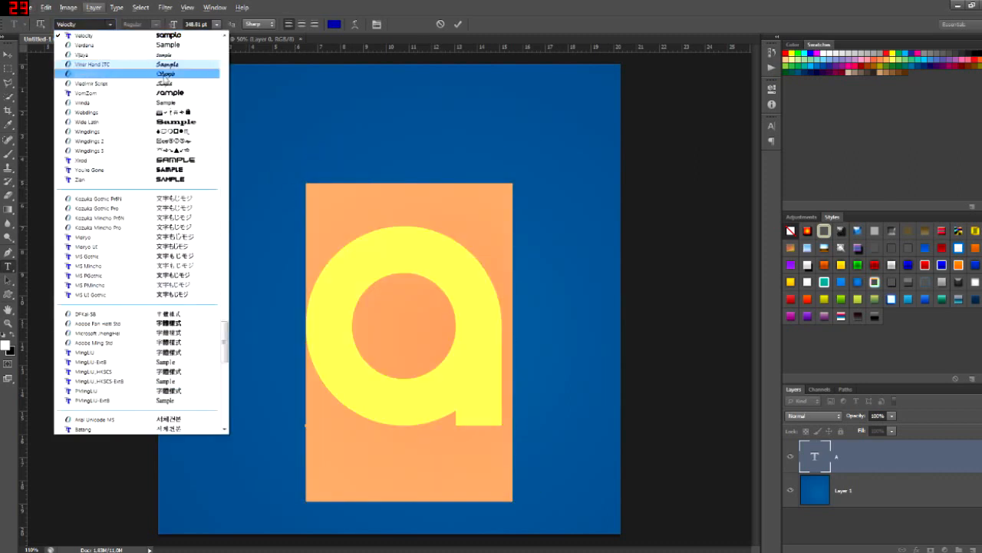
pyautogui.click(146, 68)
pyautogui.click(450, 317)
# Enlarge the letter A to about 403 pt and place it near the centre of the canvas
pyautogui.keyDown('ctrl'); pyautogui.moveTo(500, 340); pyautogui.dragTo(488, 337); pyautogui.keyUp('ctrl')
pyautogui.moveTo(530, 476); pyautogui.dragTo(545, 522)
pyautogui.moveTo(473, 353); pyautogui.dragTo(469, 366)
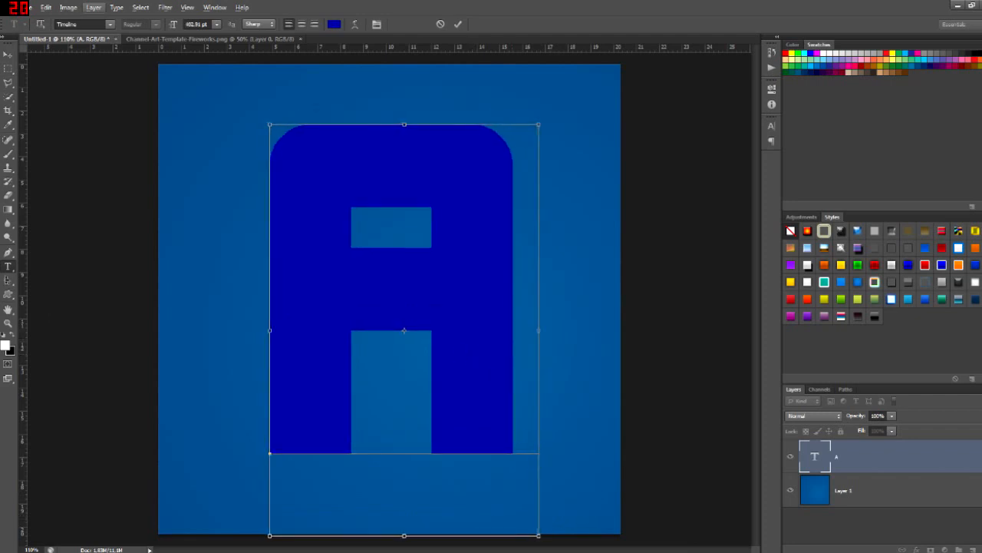
pyautogui.click(8, 265)
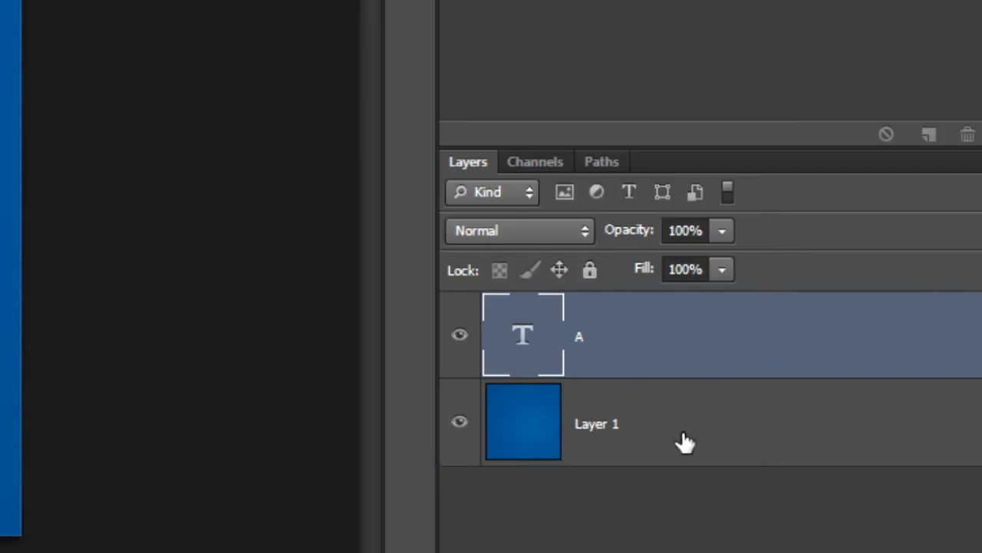
# Open the Blending Options for the letter A's text layer and move the dialog clear of the letter
pyautogui.click(636, 423)
pyautogui.click(657, 355)
pyautogui.rightClick(645, 325)
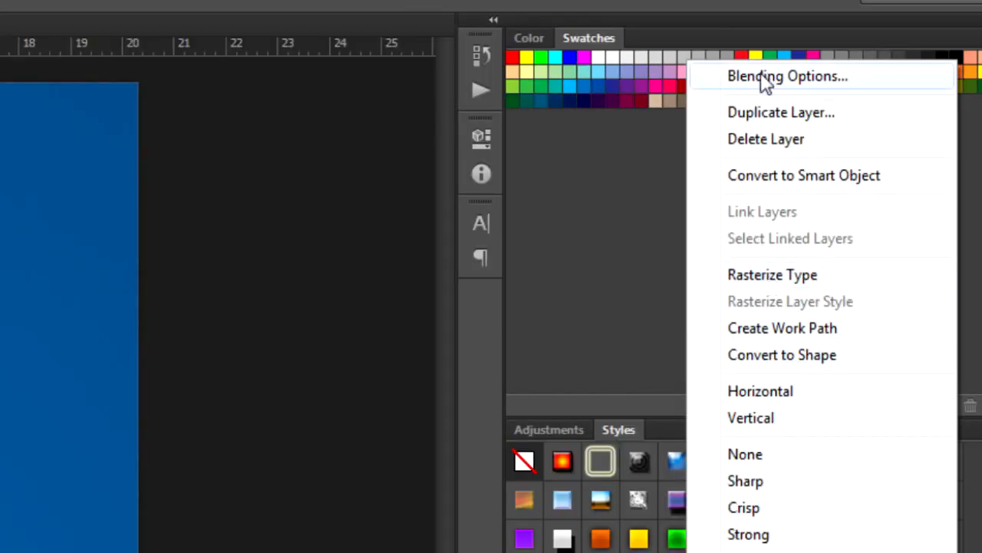
pyautogui.click(767, 76)
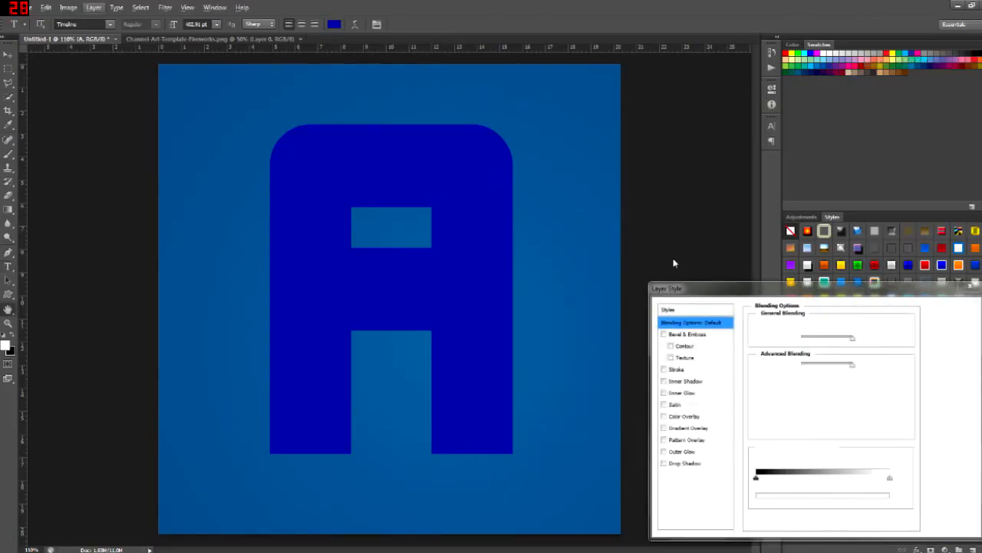
pyautogui.moveTo(722, 290)
pyautogui.mouseDown()
pyautogui.moveTo(596, 230)
pyautogui.moveTo(614, 219)
pyautogui.moveTo(608, 143)
pyautogui.mouseUp()
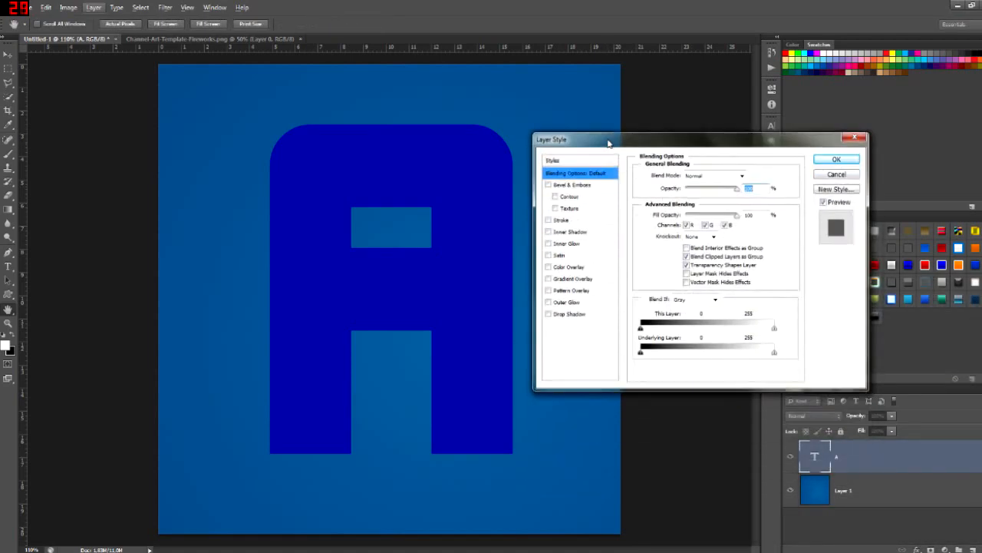
# Try a Bevel & Emboss on the letter A with a 16 px size and 42% depth, and switch it off
pyautogui.click(571, 185)
pyautogui.click(548, 186)
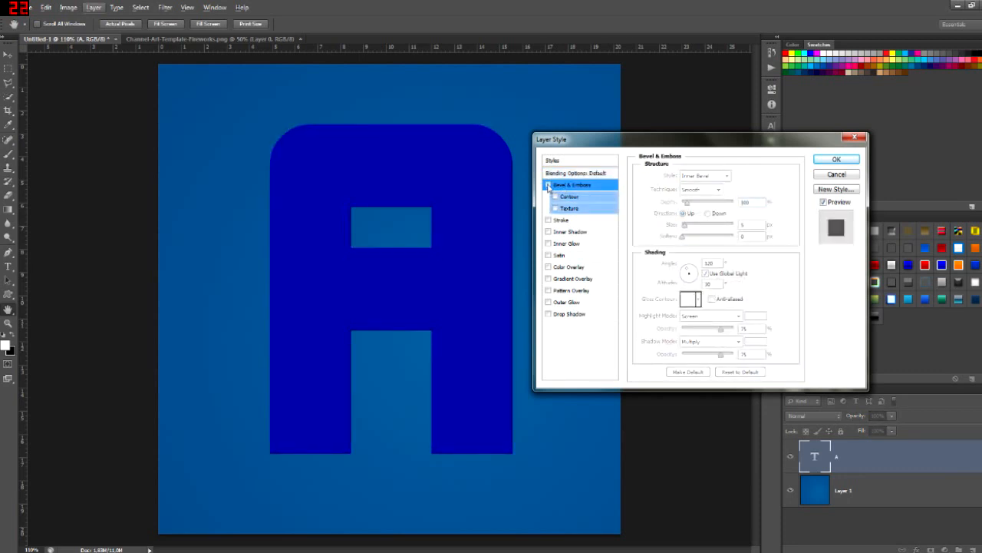
pyautogui.click(548, 186)
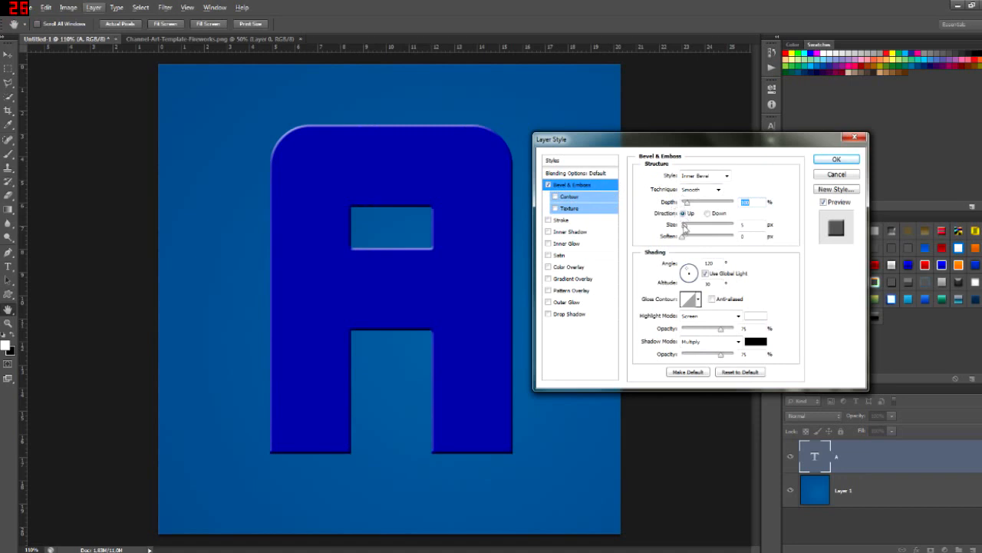
pyautogui.moveTo(686, 227); pyautogui.dragTo(689, 225)
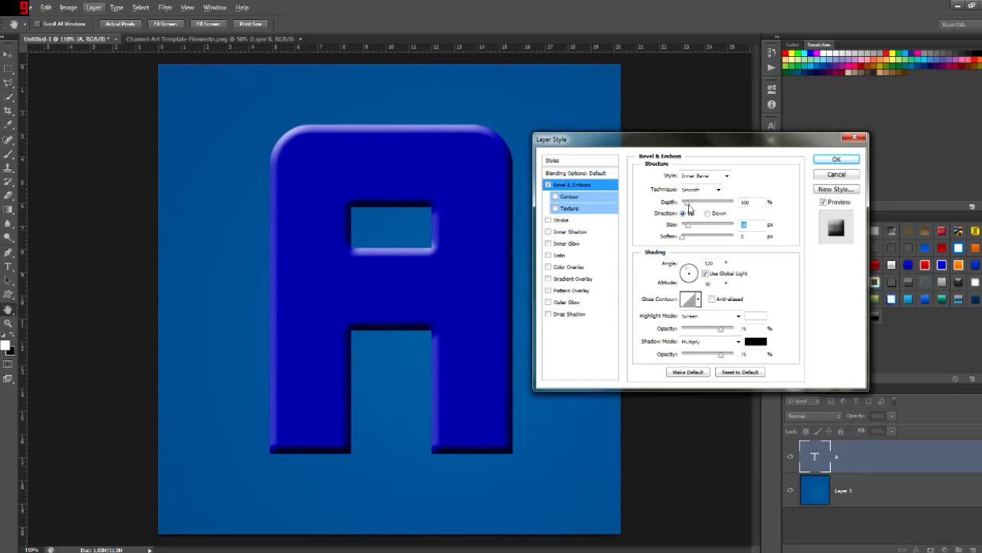
pyautogui.click(705, 203)
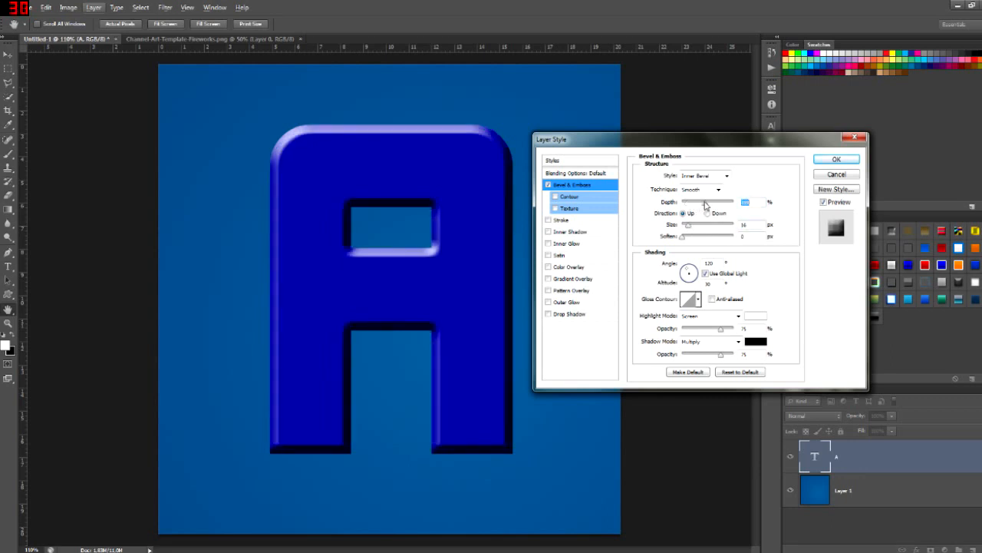
pyautogui.write('1')
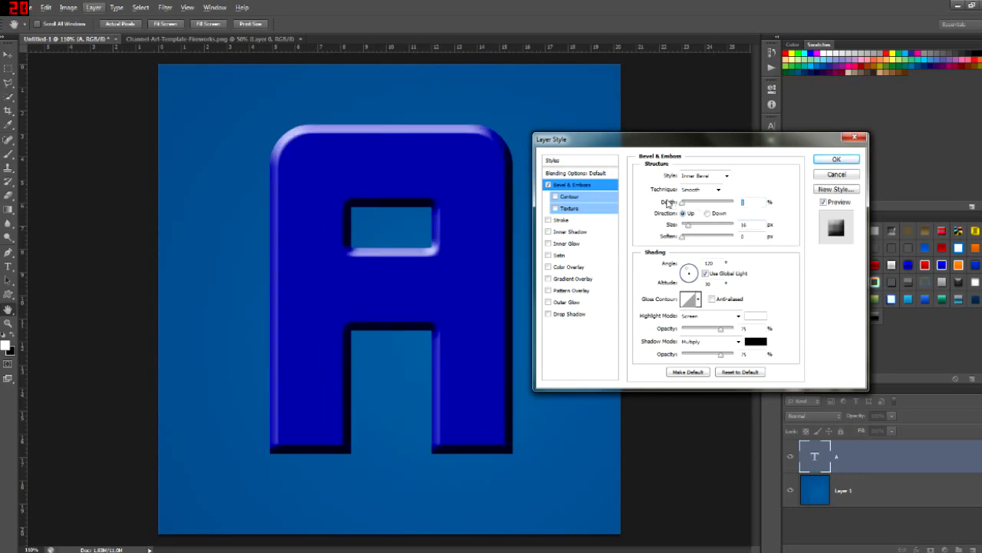
pyautogui.moveTo(678, 200); pyautogui.dragTo(685, 204)
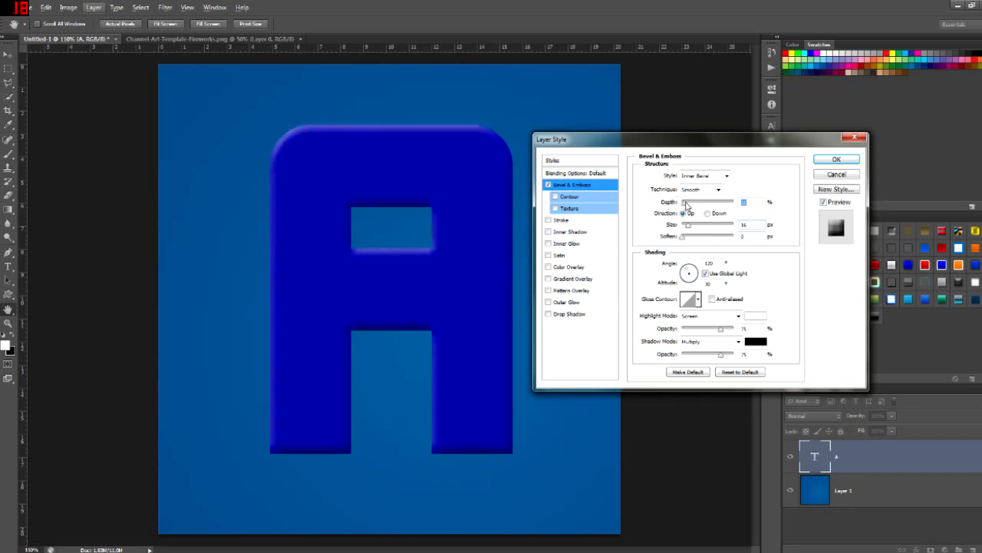
pyautogui.click(548, 185)
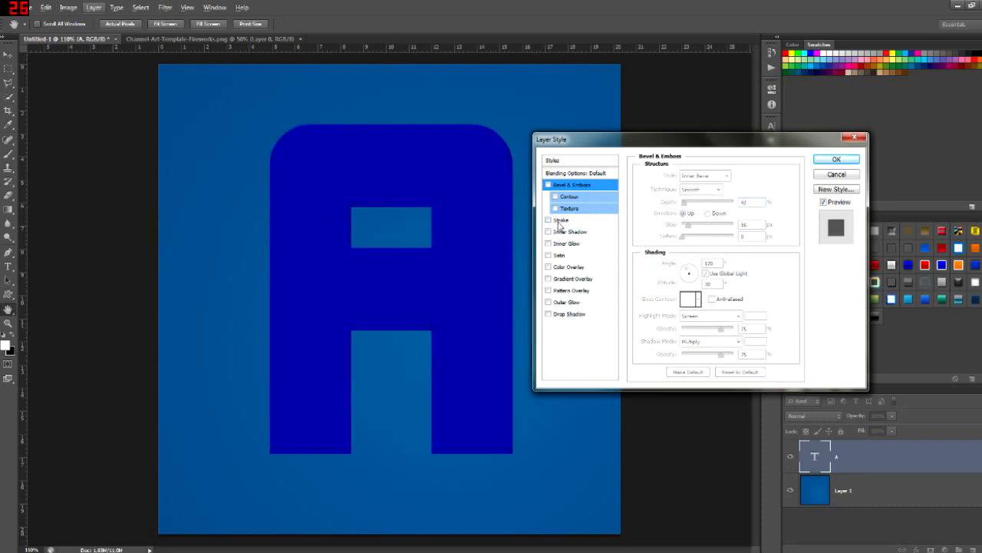
# Add a 7 px outside stroke to the letter A
pyautogui.click(559, 221)
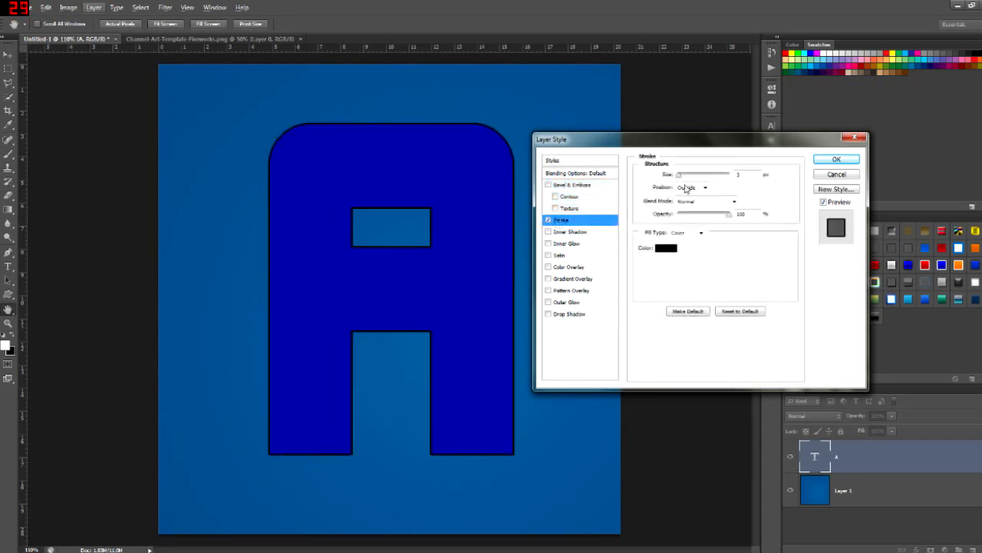
pyautogui.moveTo(680, 178); pyautogui.dragTo(683, 177)
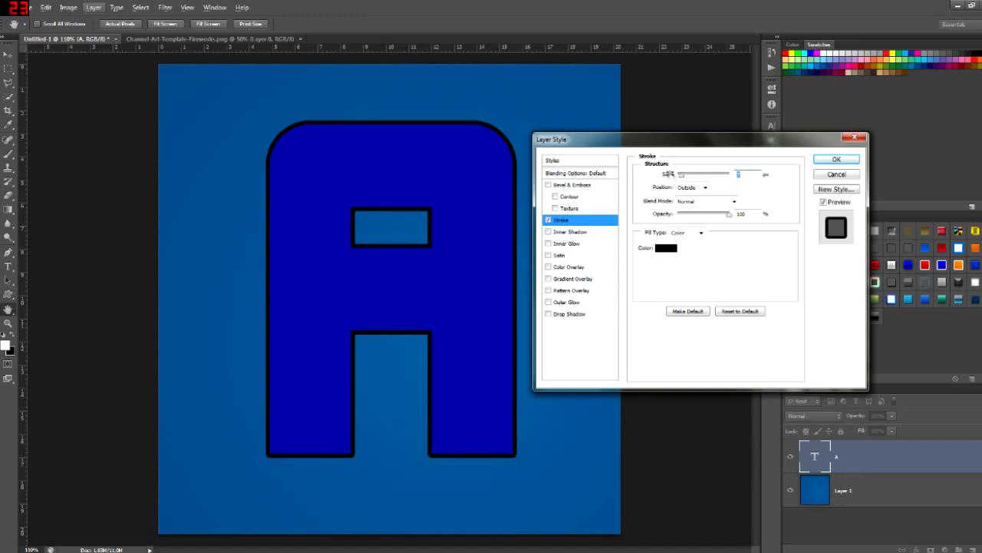
pyautogui.click(666, 248)
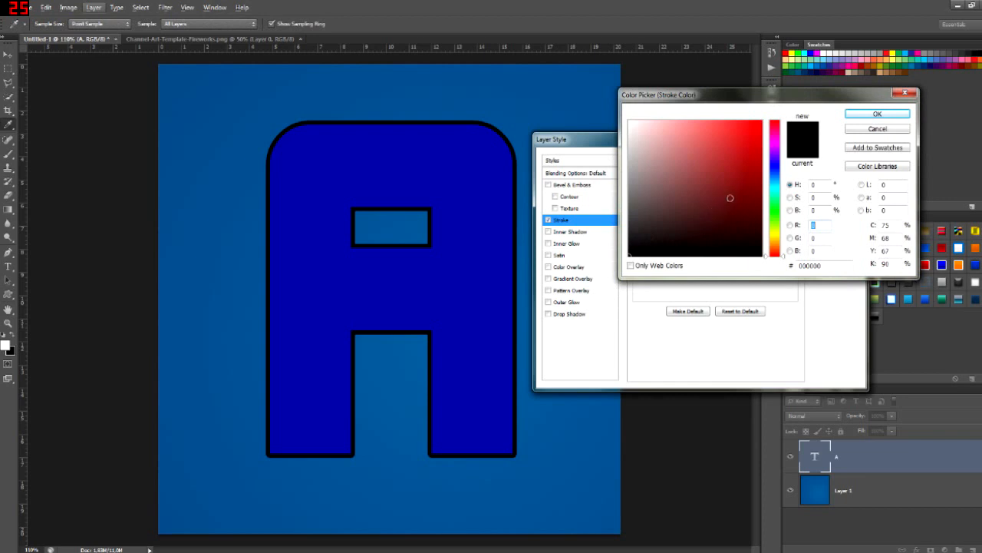
pyautogui.click(876, 129)
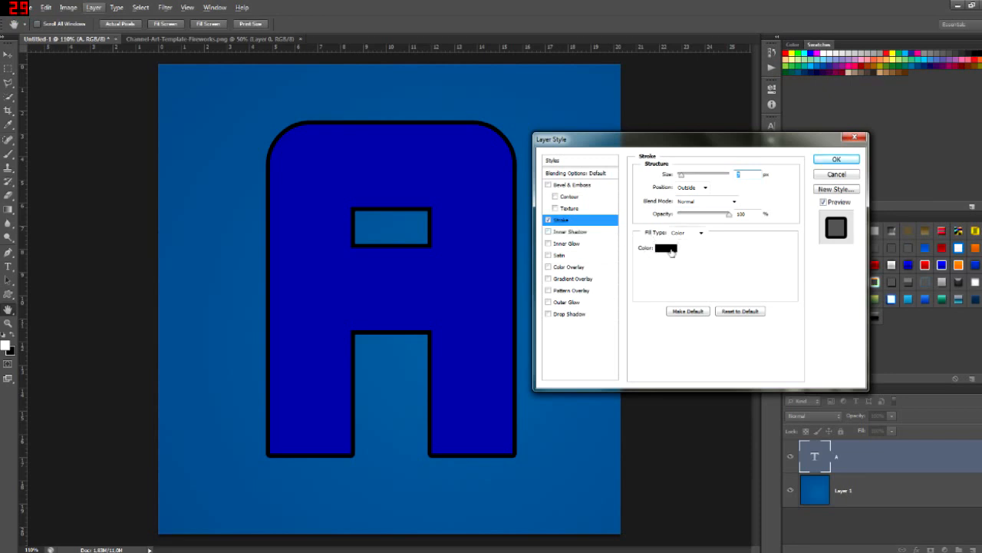
# Try several hues for the stroke around the letter A and set its colour to bright cyan 00fff6
pyautogui.click(671, 249)
pyautogui.click(745, 149)
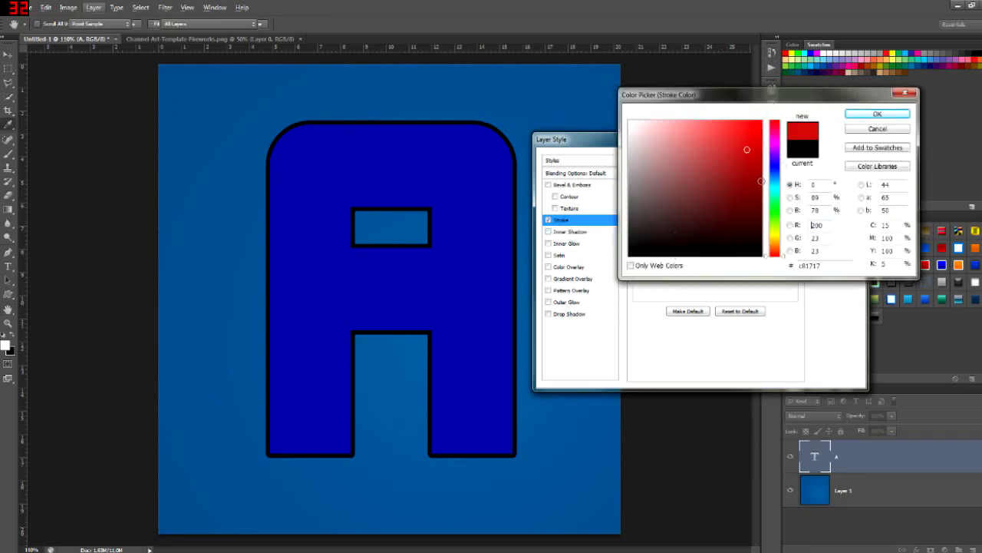
pyautogui.click(775, 198)
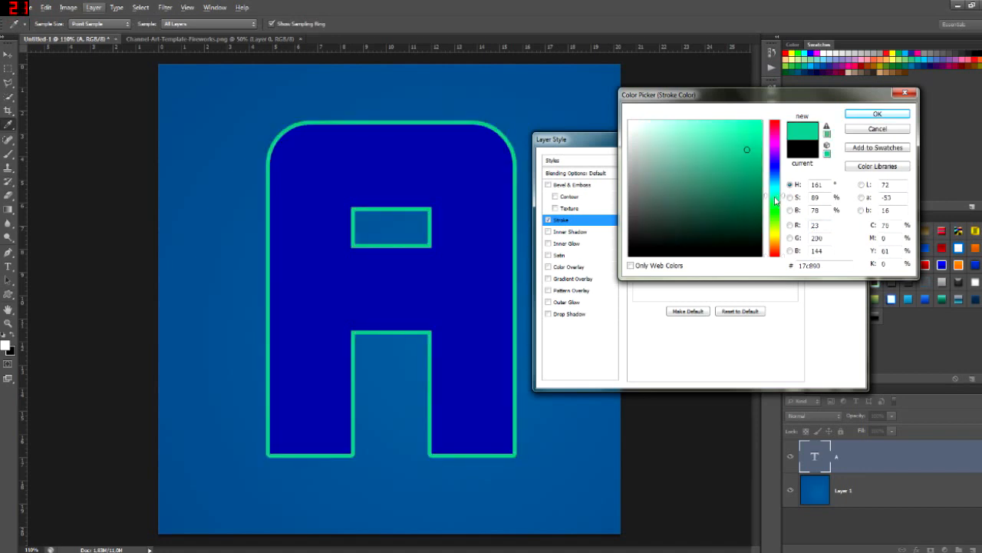
pyautogui.click(777, 171)
pyautogui.moveTo(756, 185); pyautogui.dragTo(783, 189)
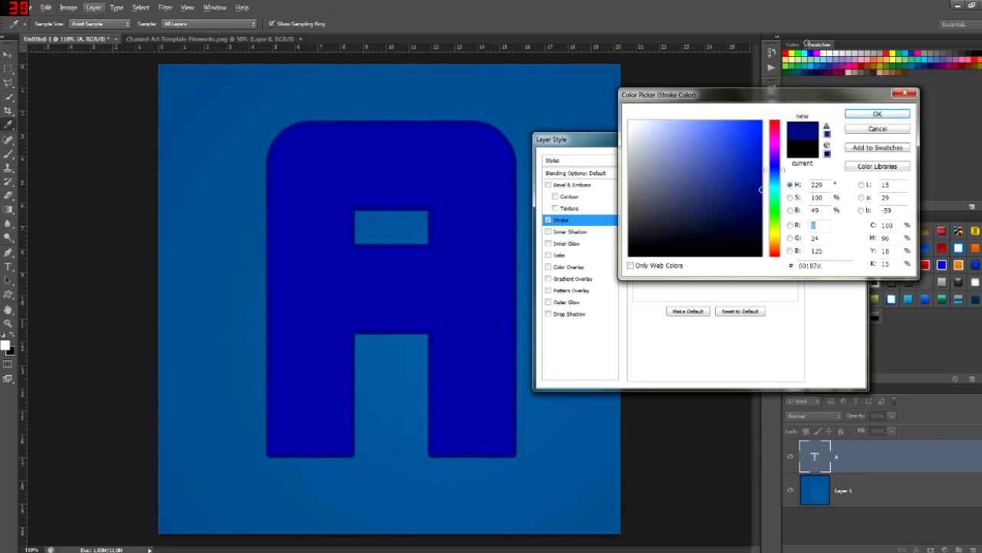
pyautogui.click(747, 186)
pyautogui.click(776, 189)
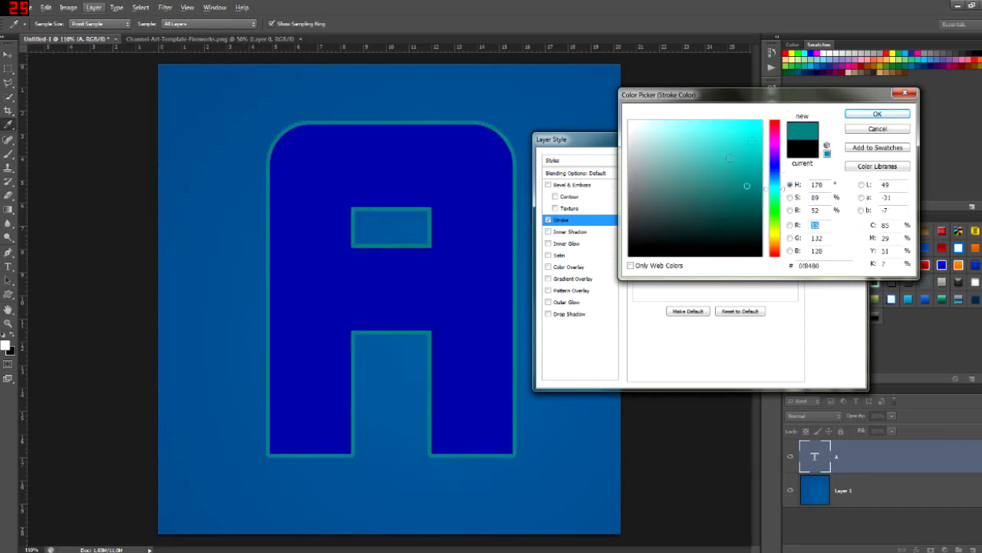
pyautogui.click(722, 170)
pyautogui.click(761, 121)
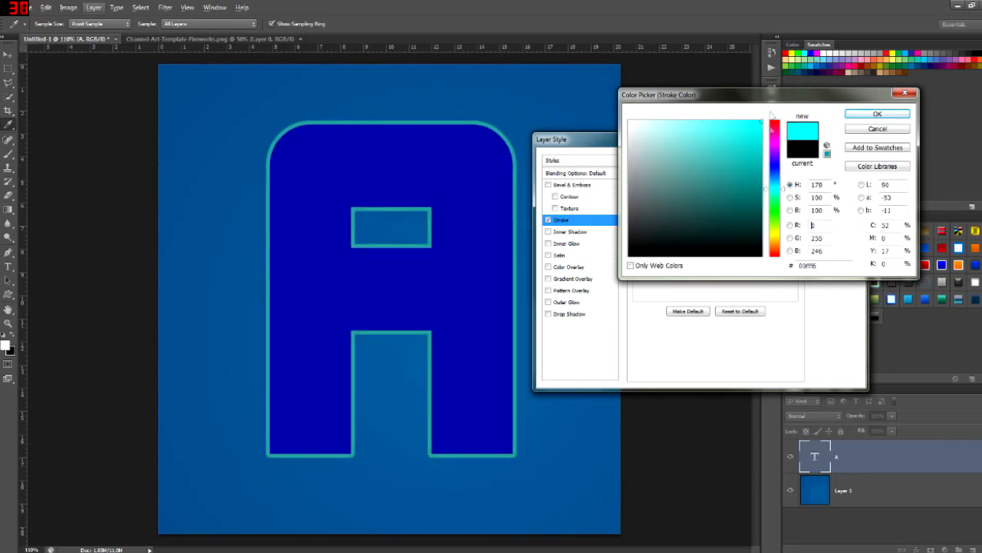
pyautogui.click(877, 113)
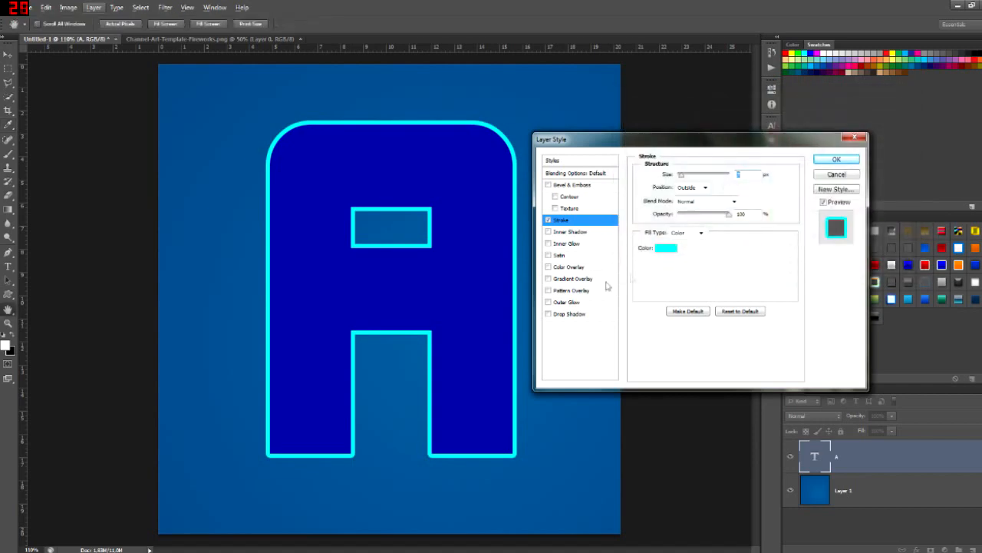
# Add an inner shadow to the letter A with a distance of 0 px and a size of 50 px
pyautogui.click(570, 232)
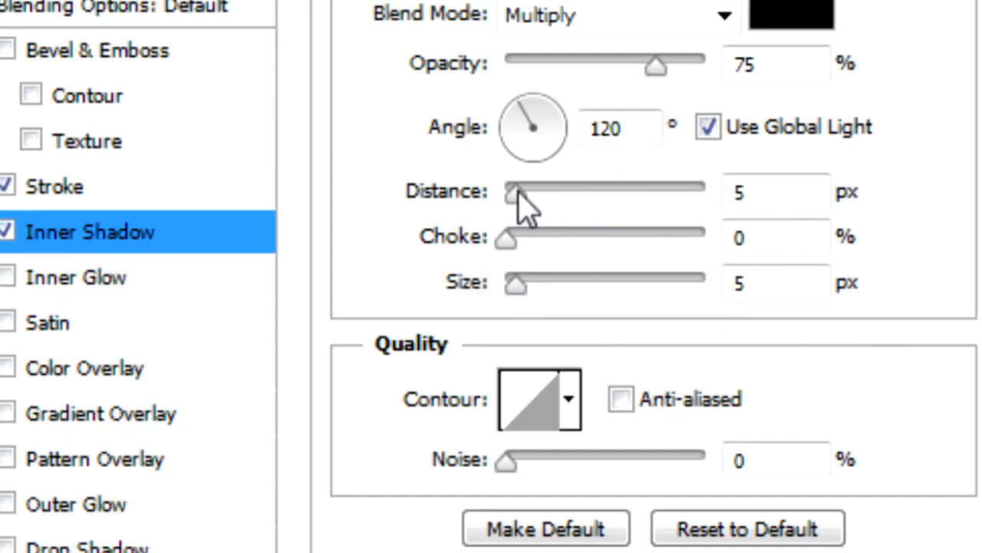
pyautogui.moveTo(513, 195); pyautogui.dragTo(457, 205)
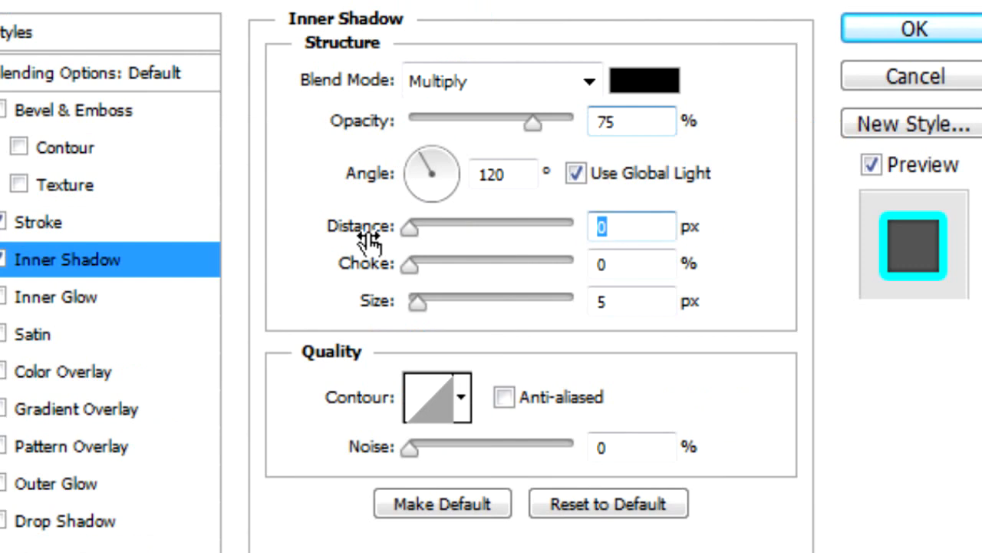
pyautogui.moveTo(420, 304); pyautogui.dragTo(454, 304)
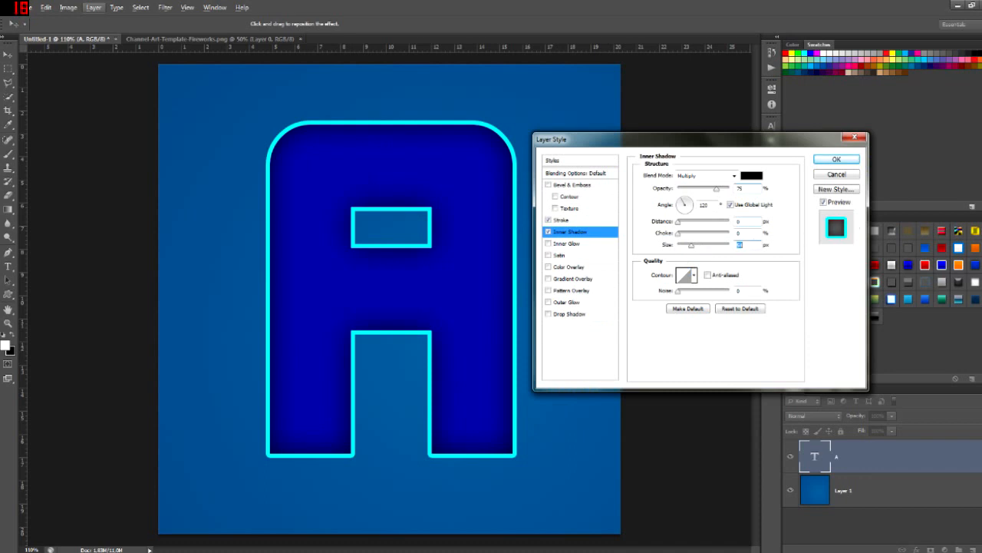
pyautogui.write('50')
pyautogui.moveTo(691, 247); pyautogui.dragTo(675, 246)
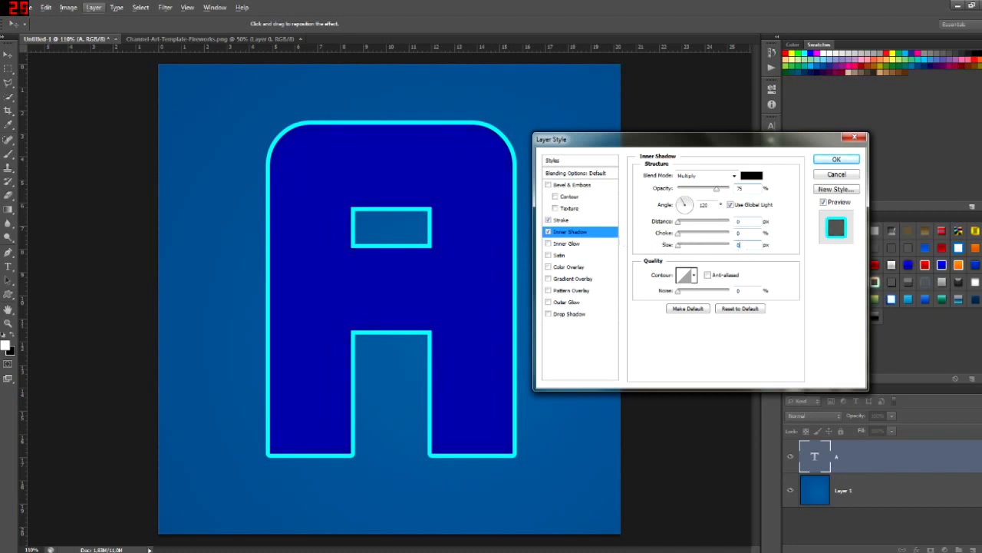
pyautogui.moveTo(677, 245); pyautogui.dragTo(692, 246)
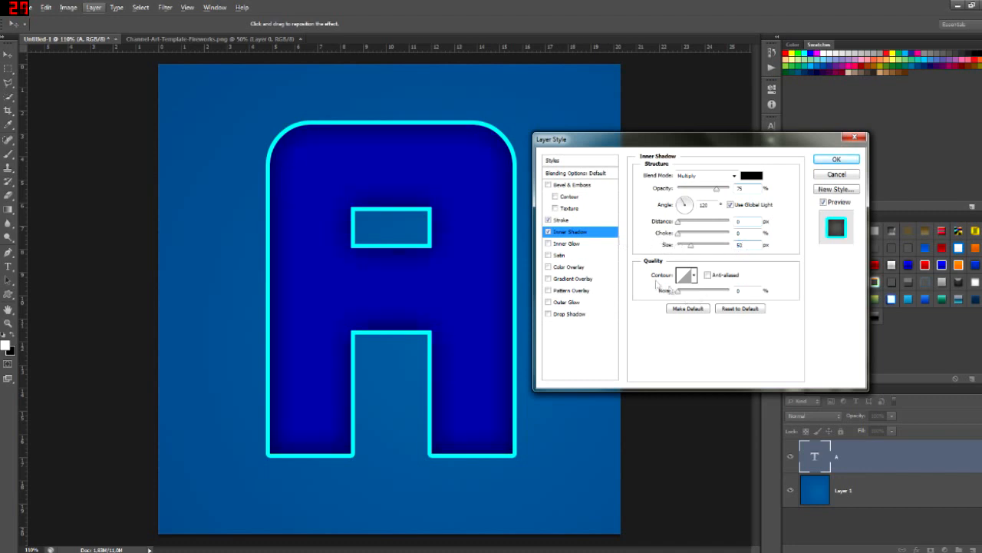
# Try an Inner Glow with an increased size on the letter A, and switch it off
pyautogui.click(567, 243)
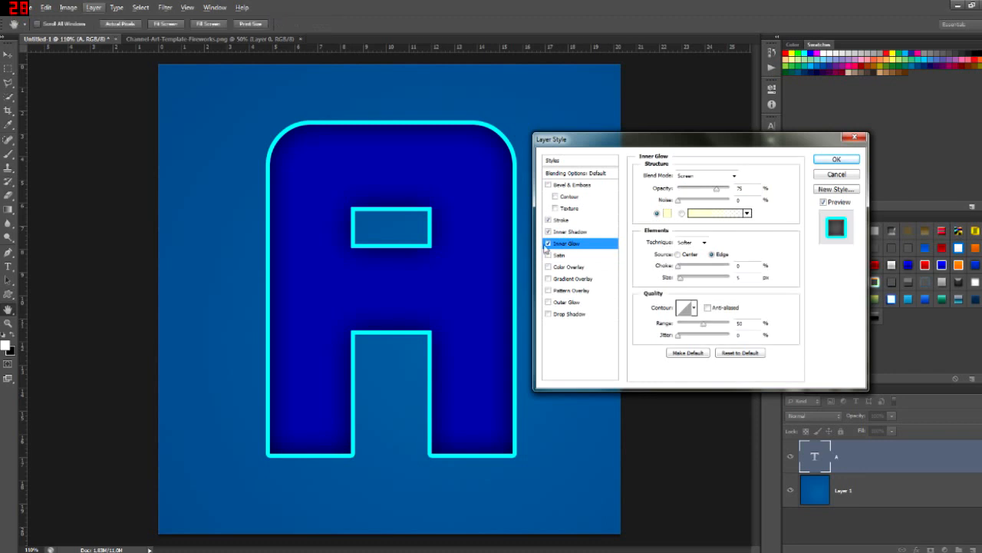
pyautogui.moveTo(682, 281); pyautogui.dragTo(693, 281)
pyautogui.click(548, 243)
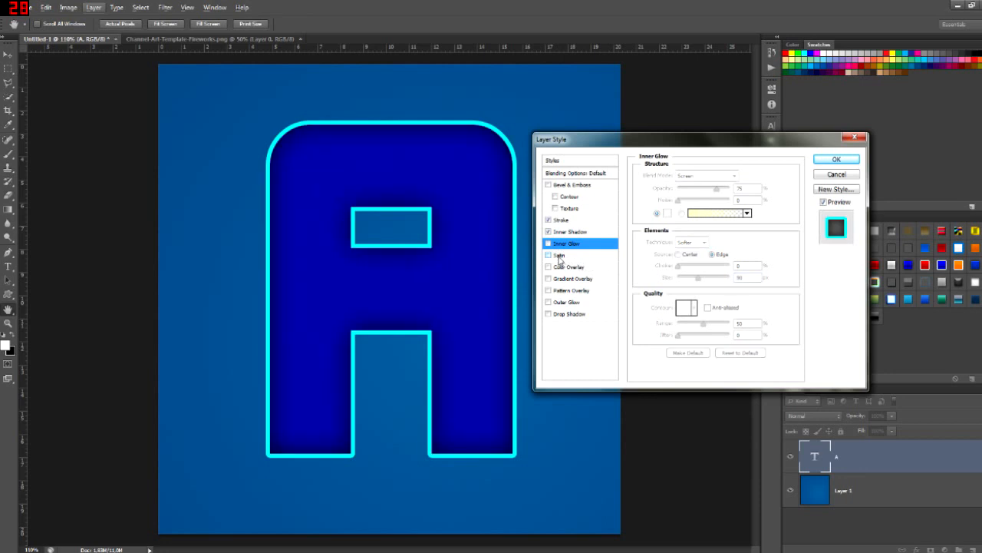
# Try a Satin effect with a reduced size on the letter A, switch it off, and apply the layer style
pyautogui.click(559, 256)
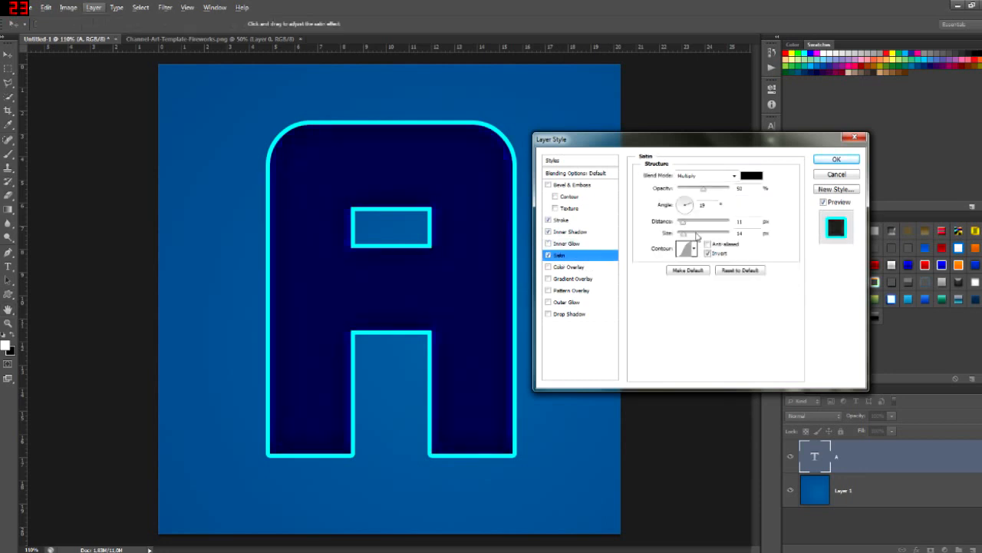
pyautogui.moveTo(683, 234); pyautogui.dragTo(678, 236)
pyautogui.click(548, 255)
pyautogui.click(570, 231)
pyautogui.click(835, 159)
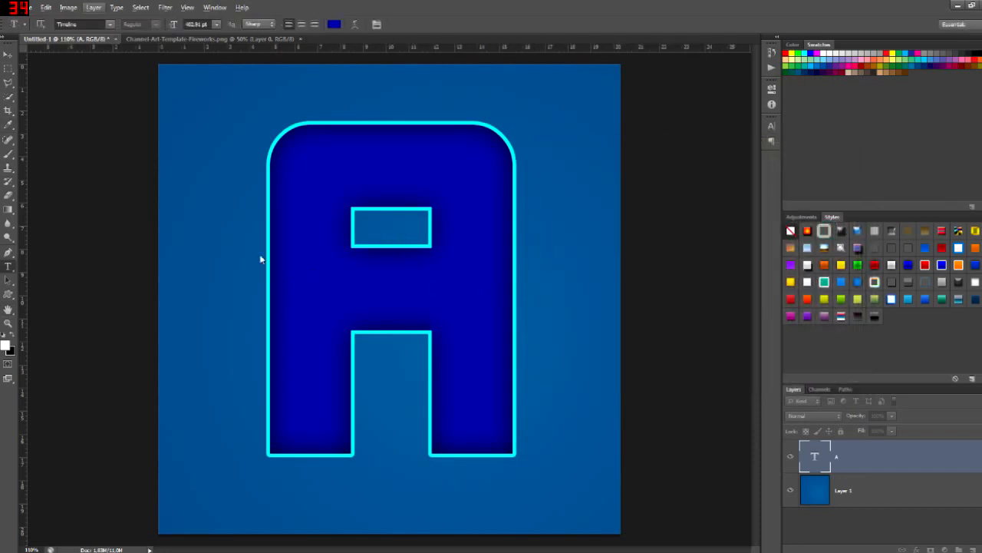
# Try recolouring the text of the letter A to cyan 00fffc, and discard the change
pyautogui.doubleClick(329, 293)
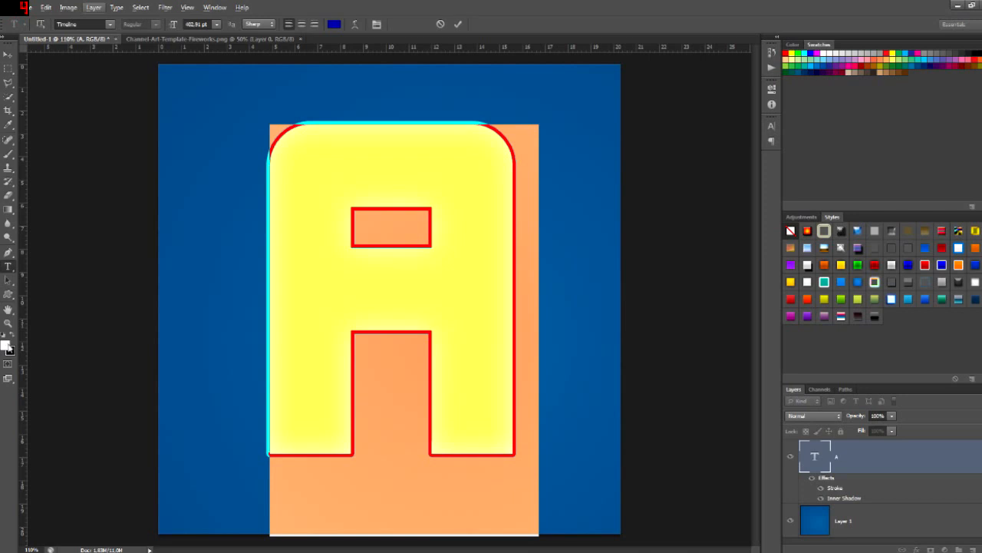
pyautogui.click(7, 342)
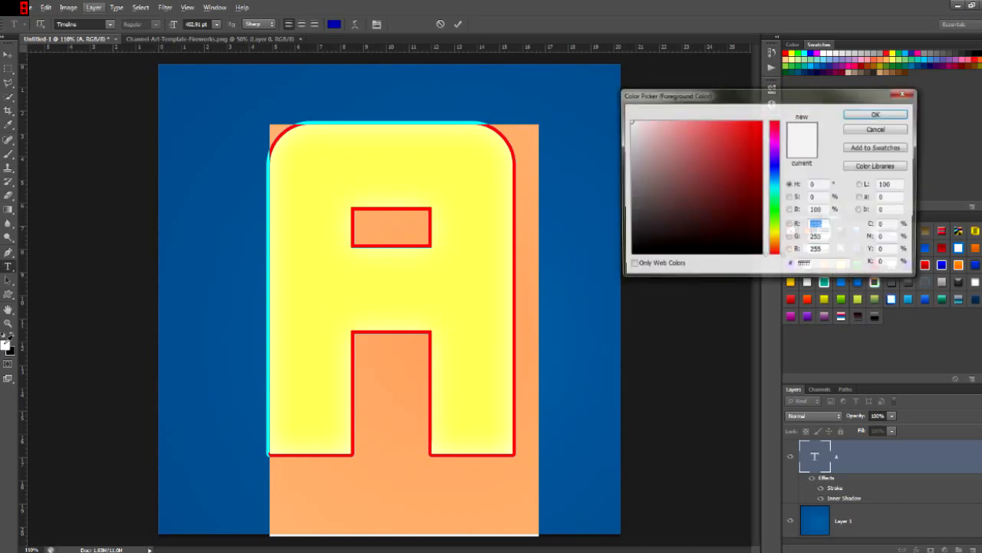
pyautogui.click(775, 189)
pyautogui.click(762, 120)
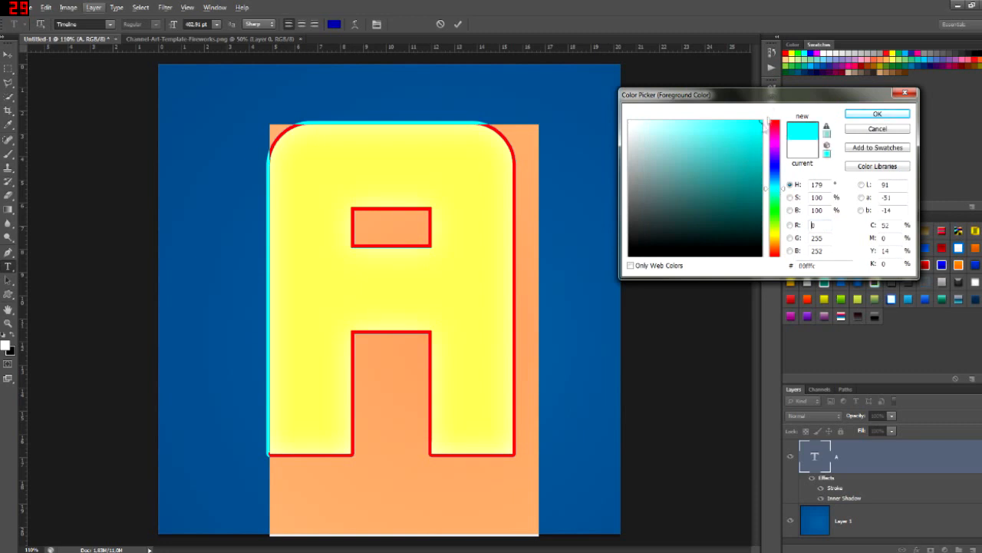
pyautogui.click(855, 114)
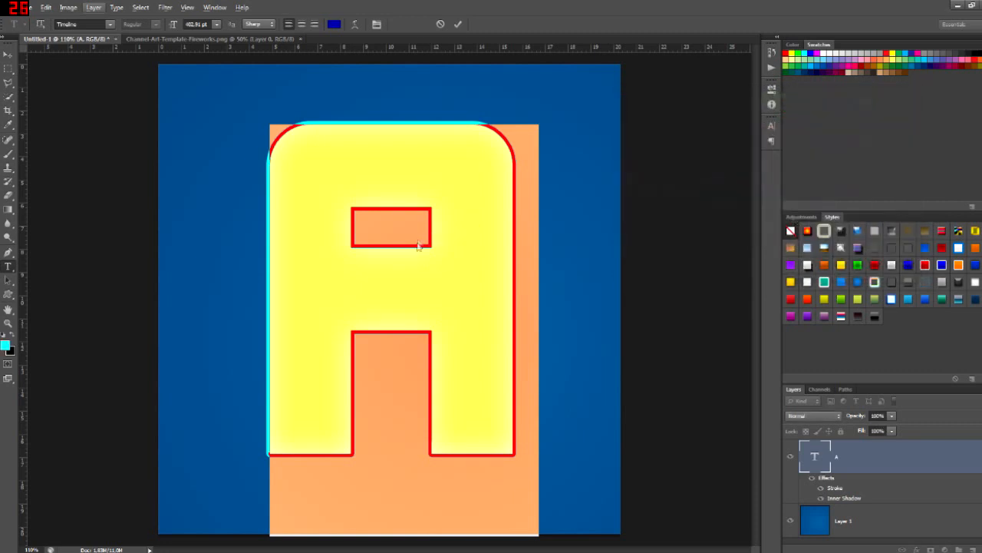
pyautogui.click(485, 257)
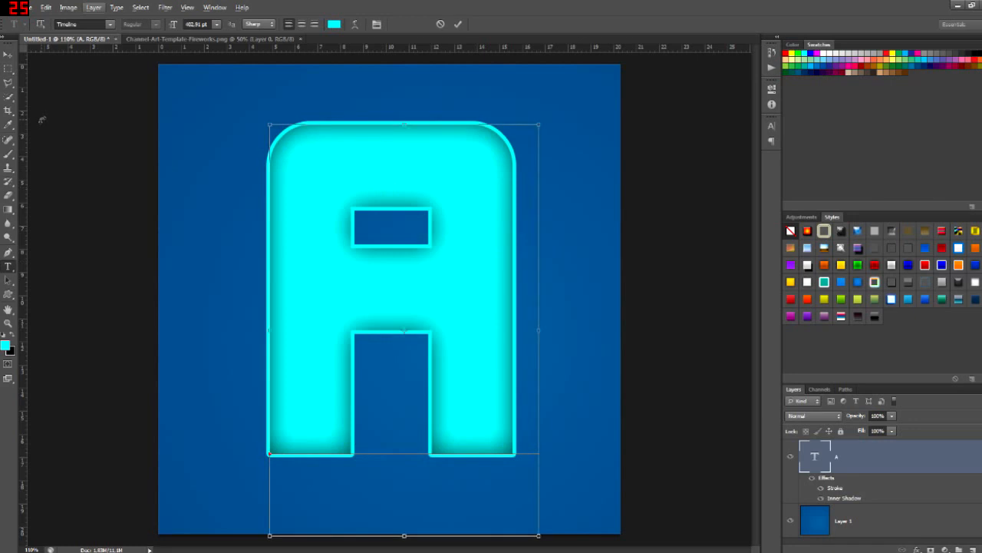
pyautogui.press('ctrl')
pyautogui.click(8, 68)
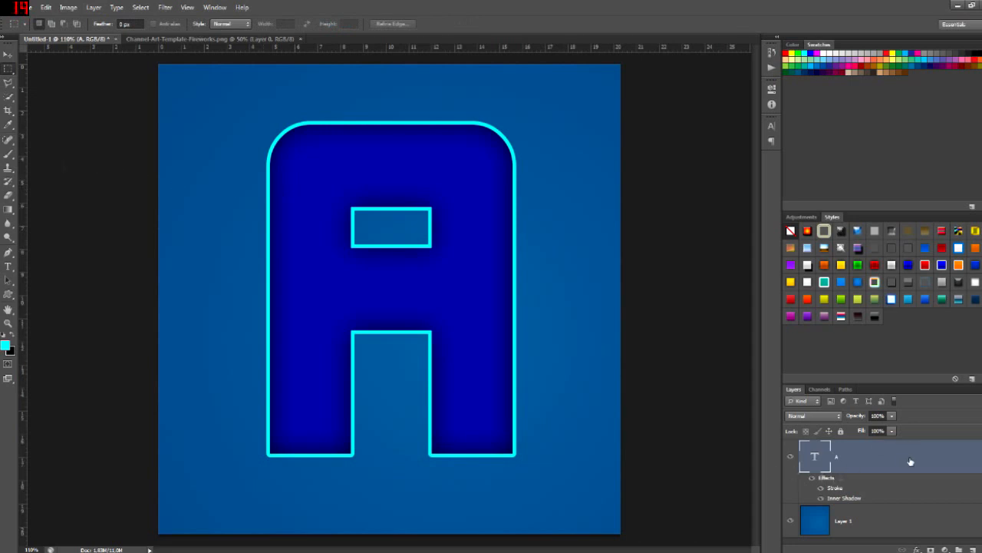
# Add a Color Overlay to the letter A, trying green and settling on orange
pyautogui.rightClick(909, 463)
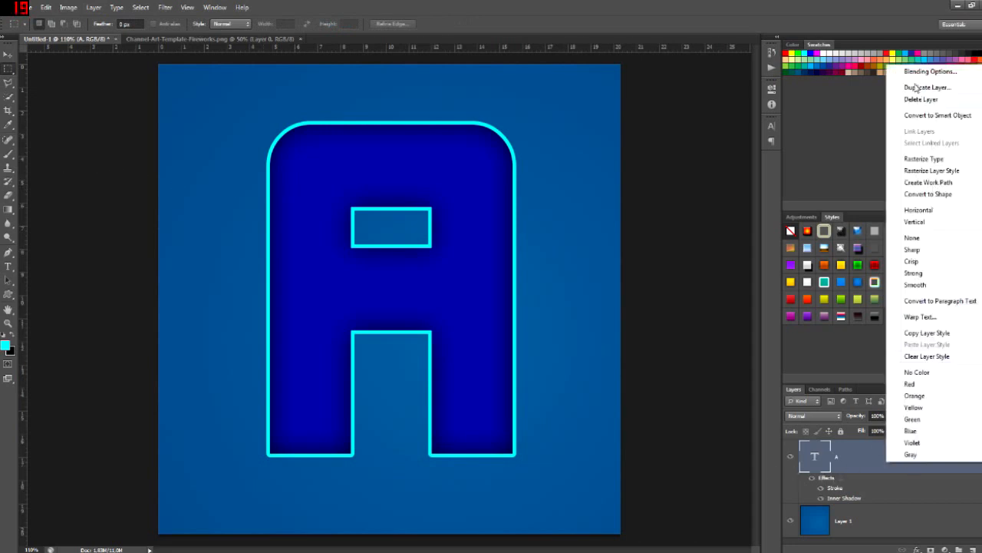
pyautogui.click(915, 71)
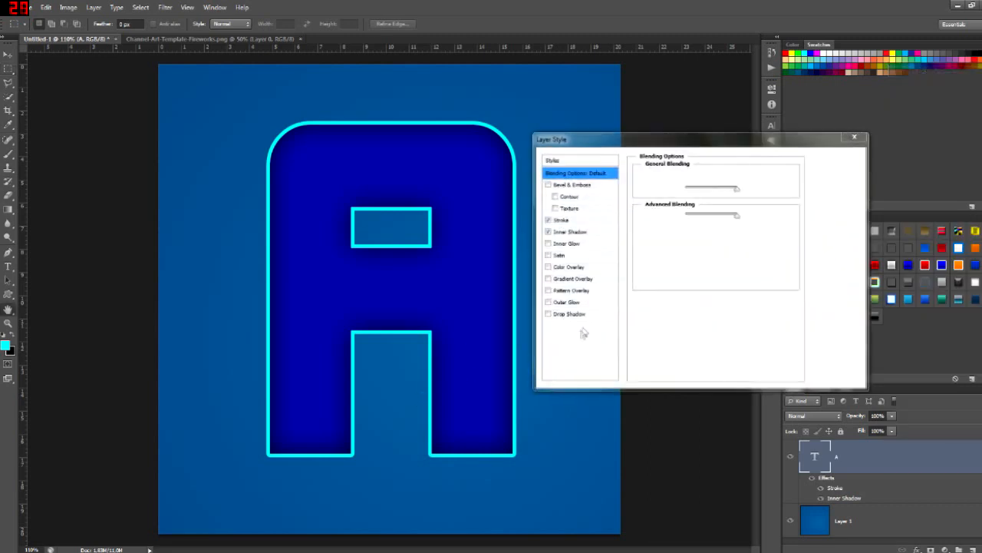
pyautogui.click(570, 267)
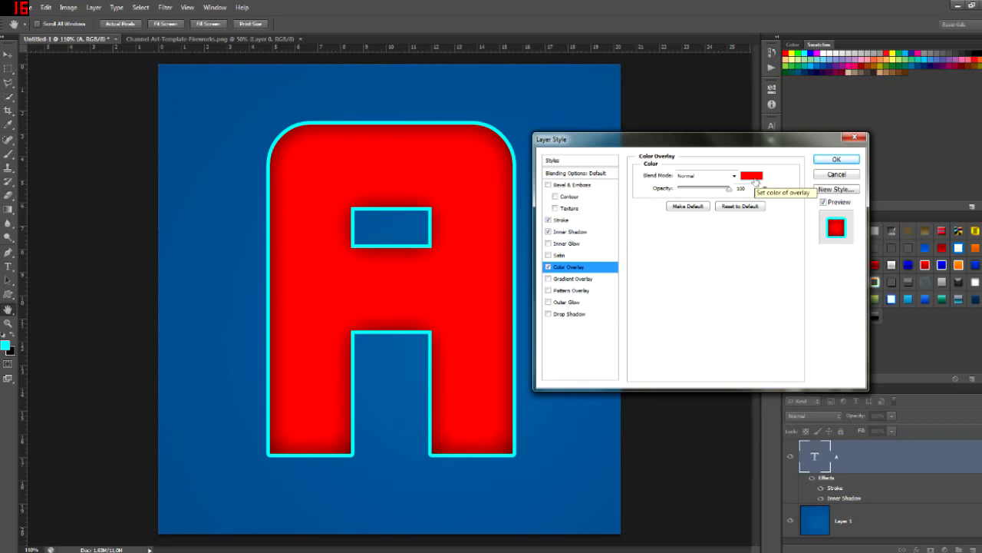
pyautogui.click(754, 178)
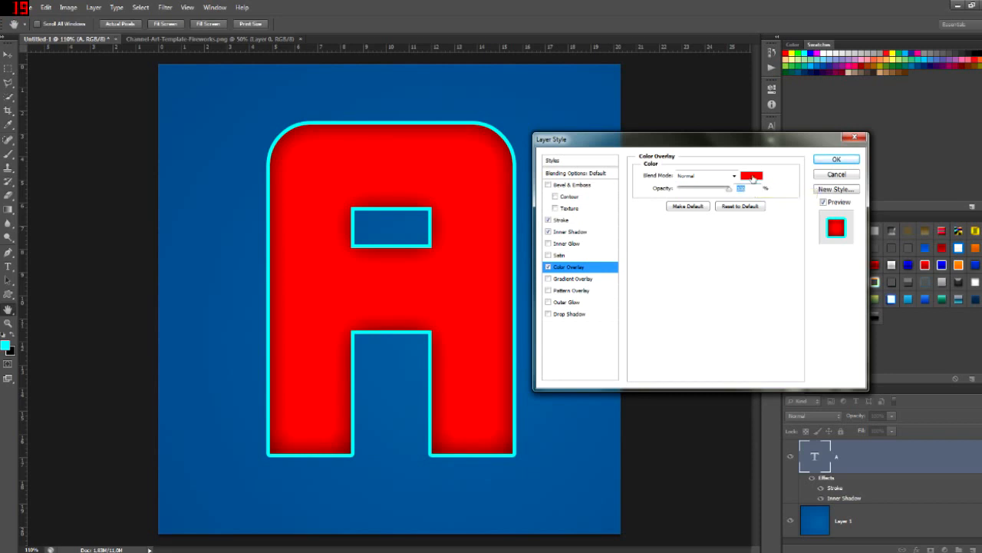
pyautogui.moveTo(779, 154); pyautogui.dragTo(775, 215)
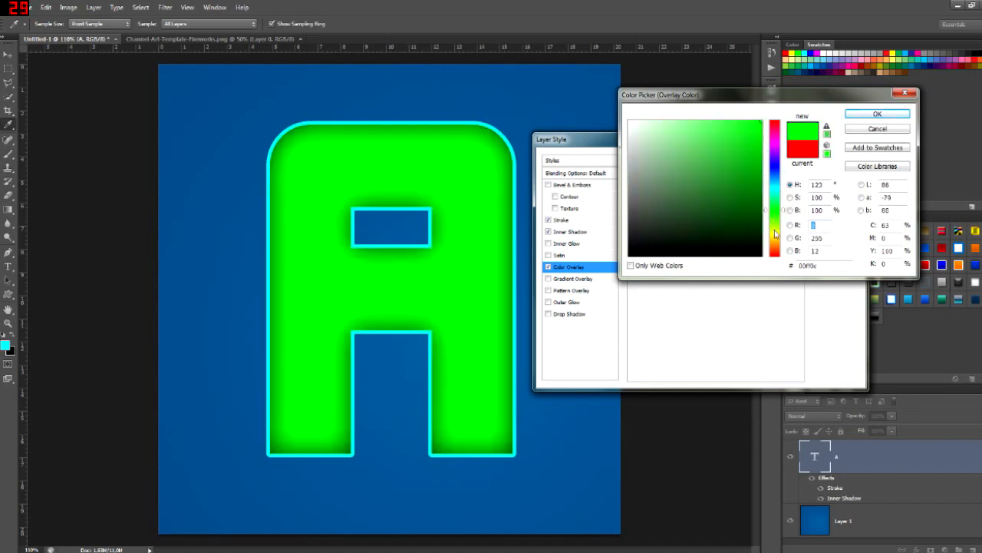
pyautogui.moveTo(774, 235); pyautogui.dragTo(776, 248)
pyautogui.click(878, 113)
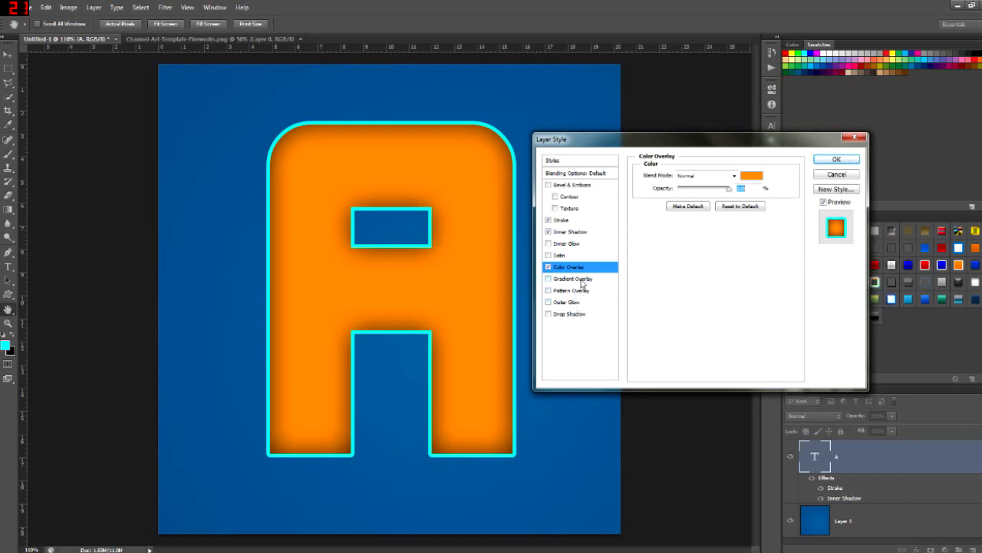
# Try a linear black-to-white Gradient Overlay on the letter A with the Color Overlay off and on, and remove the gradient
pyautogui.click(581, 280)
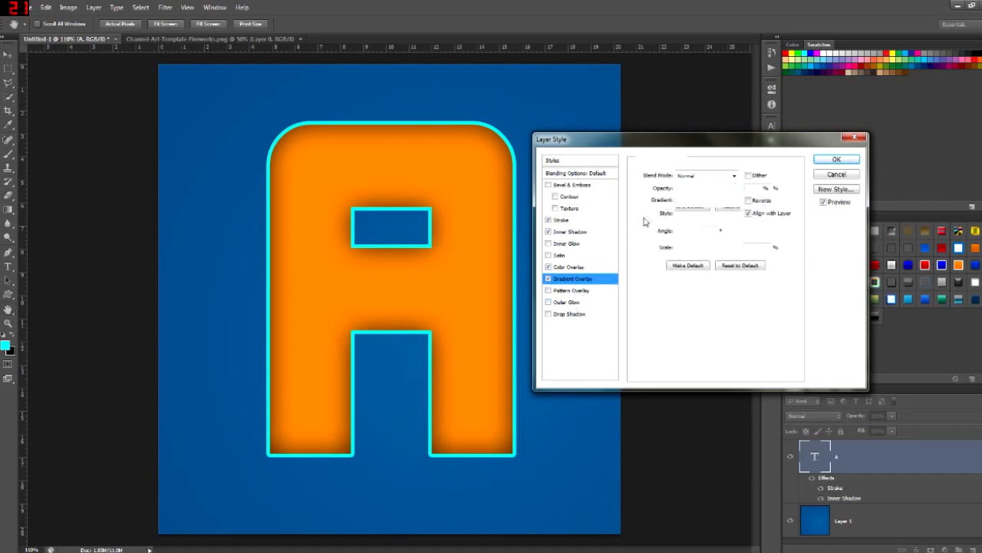
pyautogui.click(549, 267)
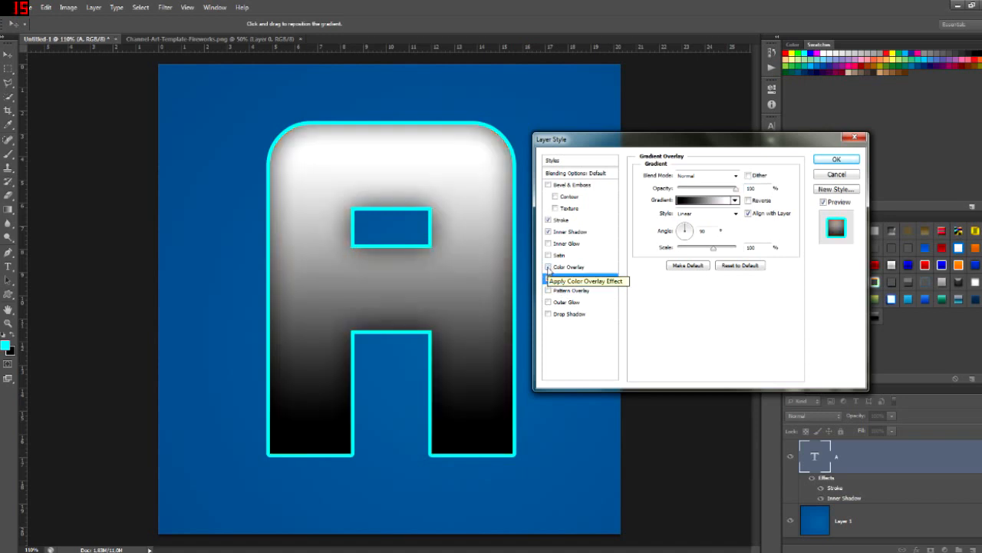
pyautogui.click(549, 267)
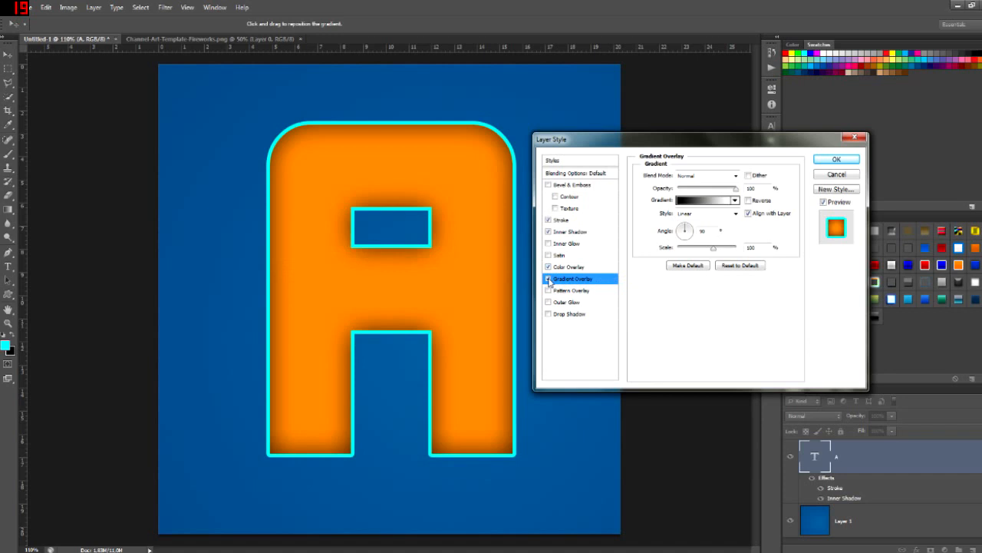
pyautogui.click(549, 279)
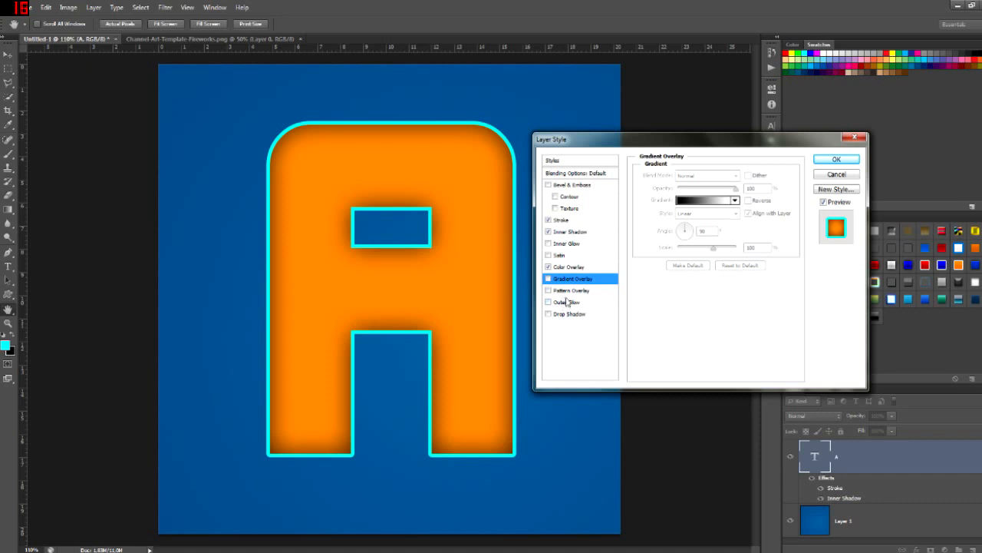
# Try an Outer Glow with an increased size around the letter A, and switch it off
pyautogui.click(567, 302)
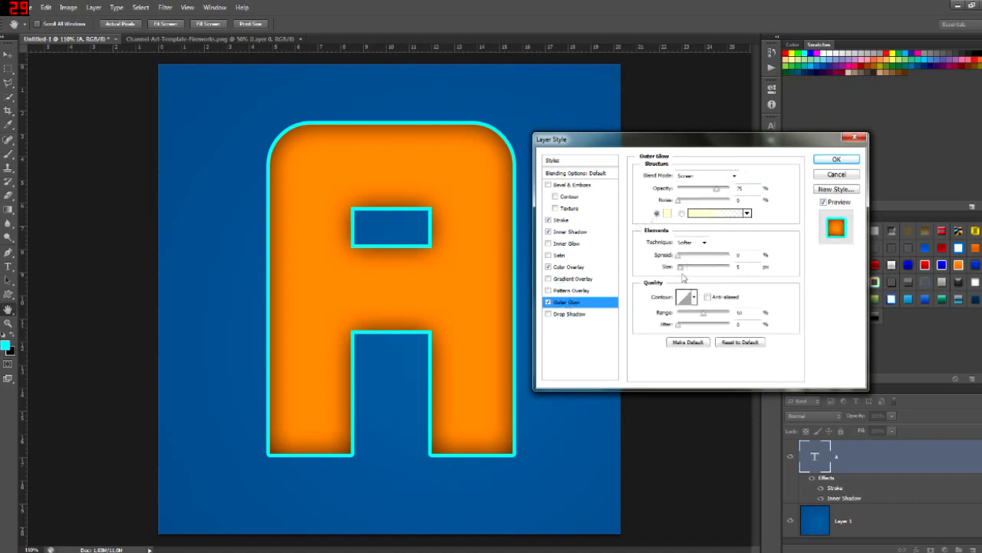
pyautogui.moveTo(680, 267); pyautogui.dragTo(685, 269)
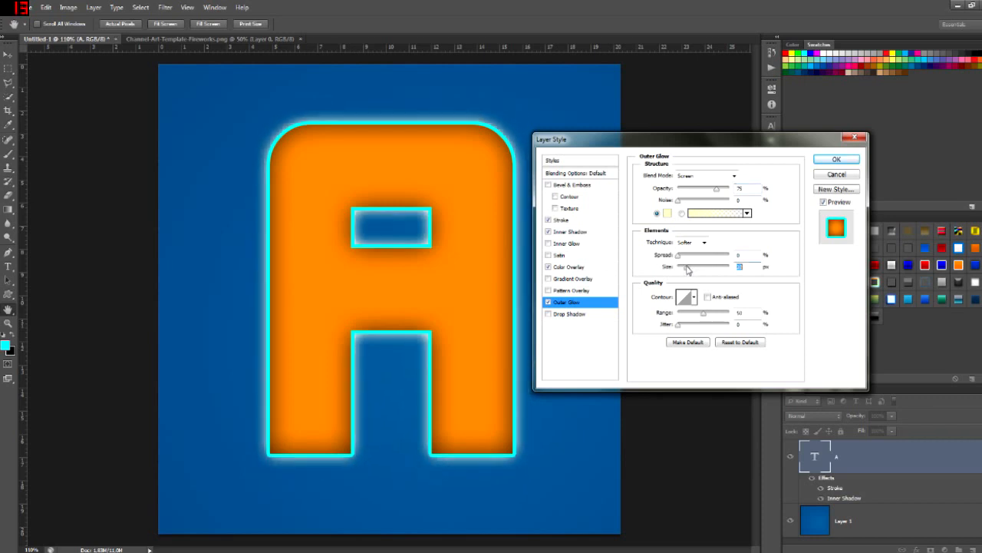
pyautogui.click(548, 302)
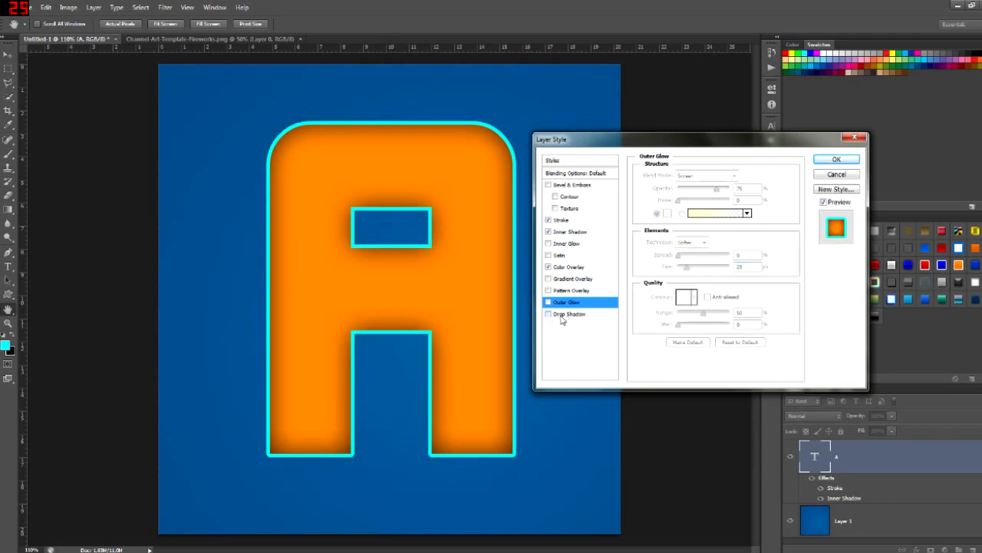
# Add a drop shadow to the letter A with a 48° angle, an increased distance and a size of 13 px
pyautogui.click(561, 315)
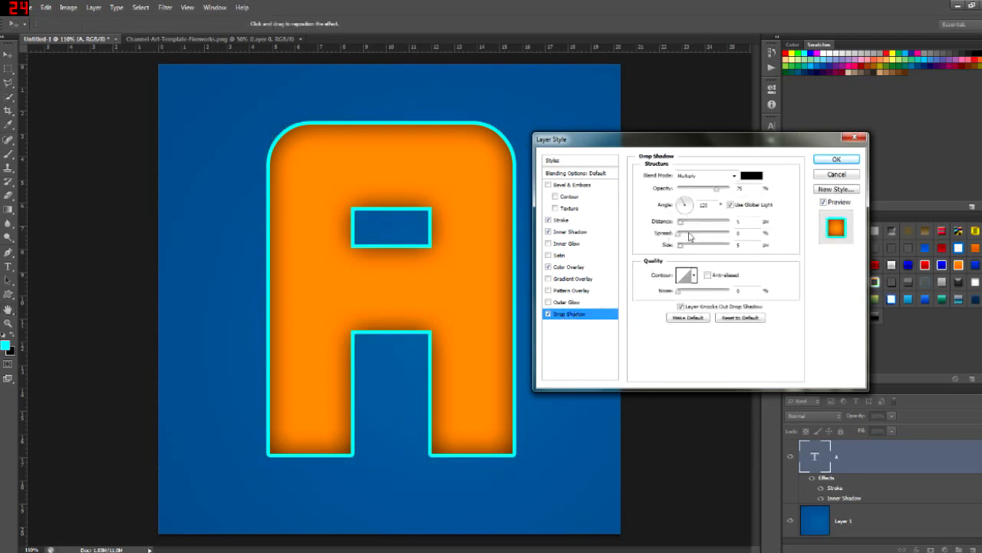
pyautogui.moveTo(681, 245)
pyautogui.mouseDown()
pyautogui.moveTo(690, 250)
pyautogui.moveTo(682, 247)
pyautogui.mouseUp()
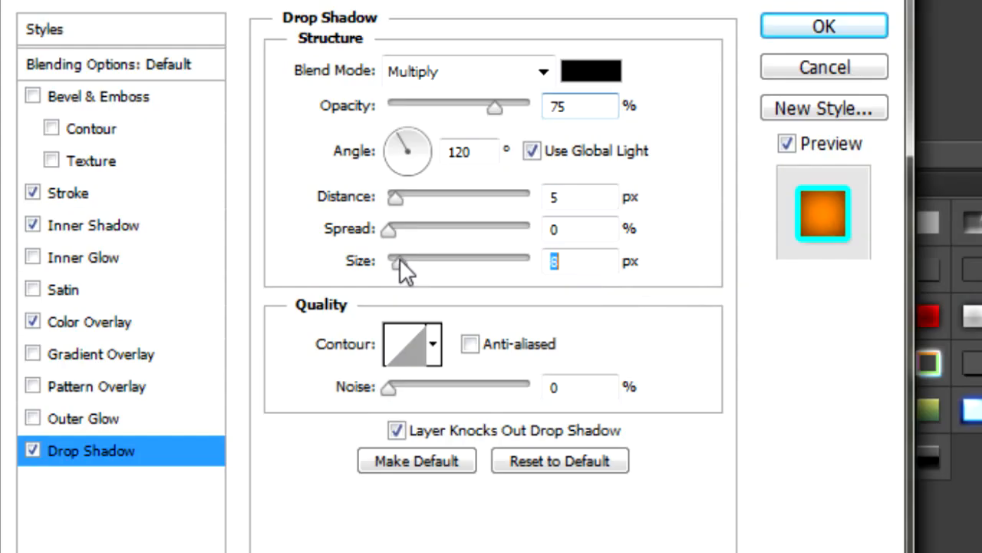
pyautogui.moveTo(408, 139); pyautogui.dragTo(420, 139)
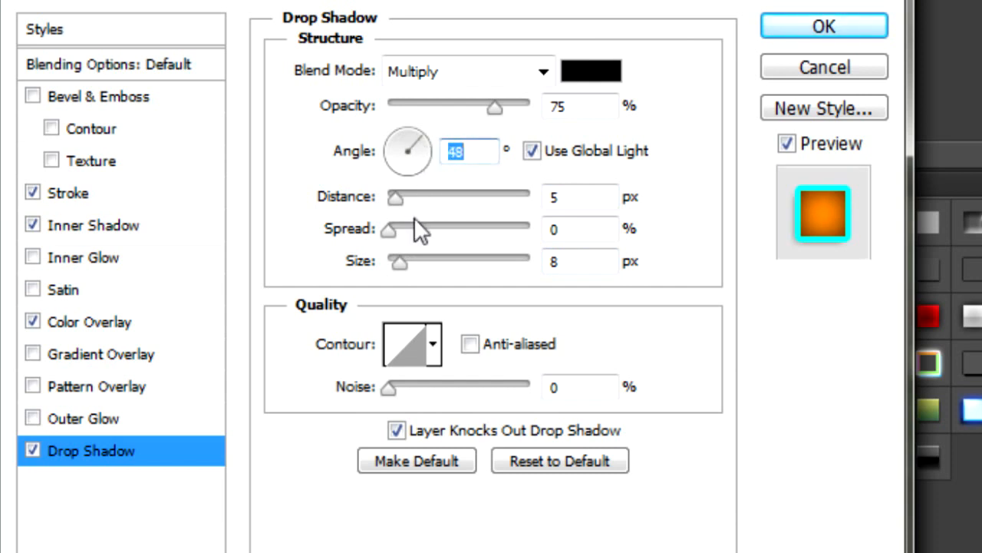
pyautogui.moveTo(400, 202); pyautogui.dragTo(429, 198)
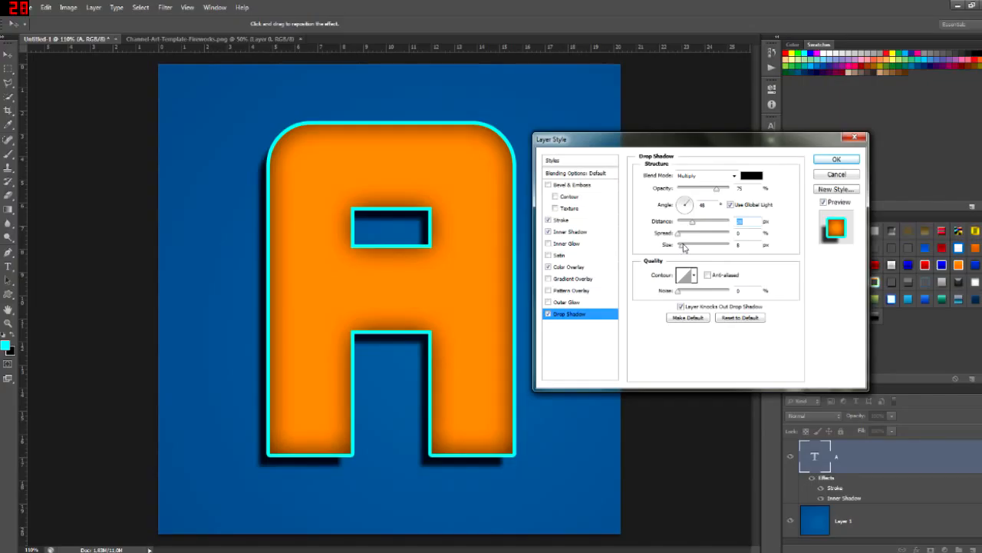
pyautogui.moveTo(400, 262); pyautogui.dragTo(411, 261)
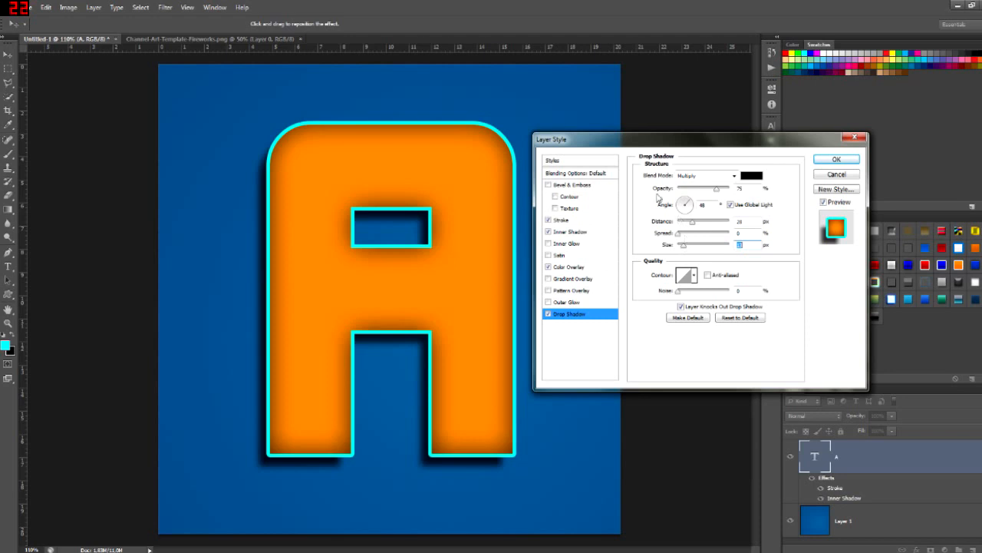
# Try a custom contour curve for the drop shadow, discard it, and apply the layer style to the letter A
pyautogui.click(693, 280)
pyautogui.moveTo(479, 219); pyautogui.dragTo(511, 244)
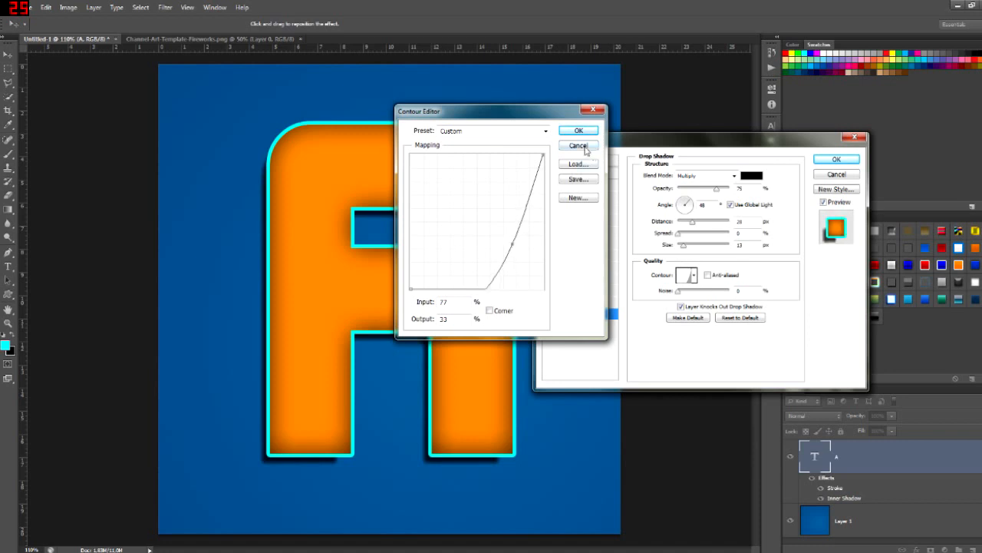
pyautogui.click(586, 148)
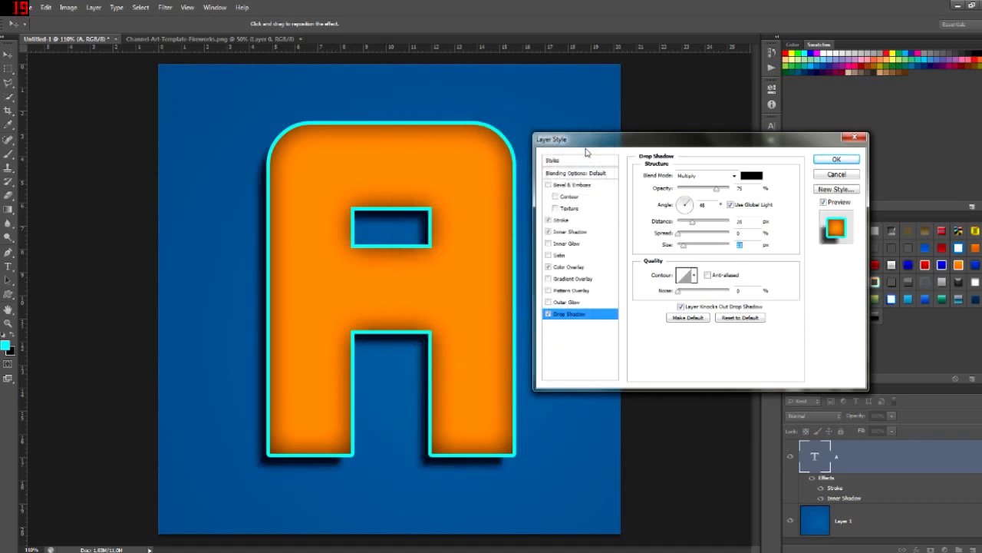
pyautogui.click(822, 160)
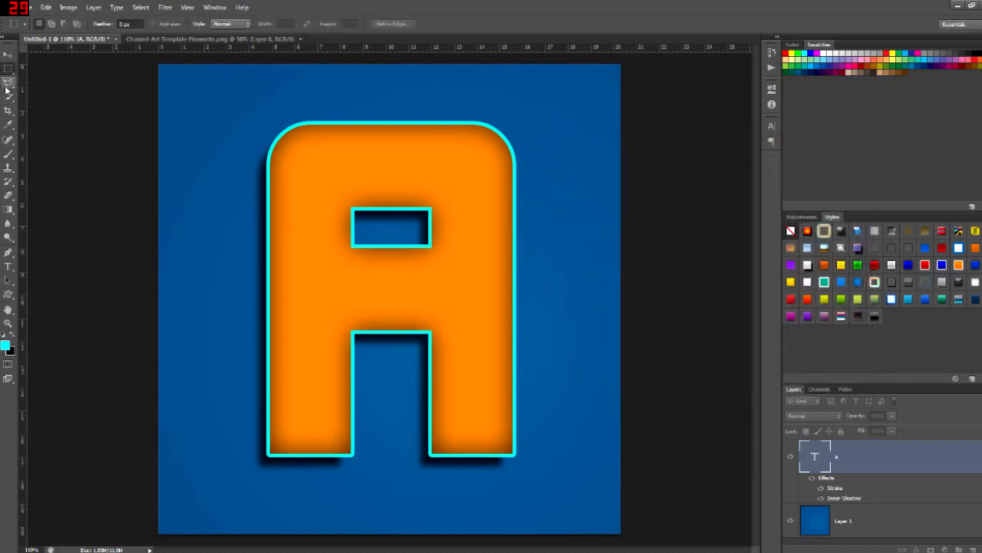
# Create a new empty layer directly above the blue background layer, in Normal mode at 100% opacity
pyautogui.scroll(-1, 899, 502)
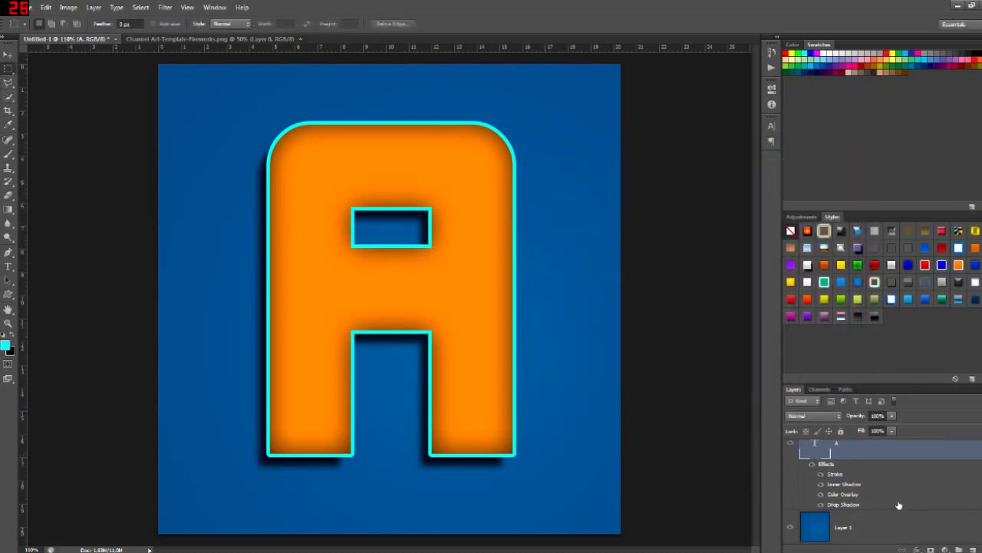
pyautogui.click(866, 529)
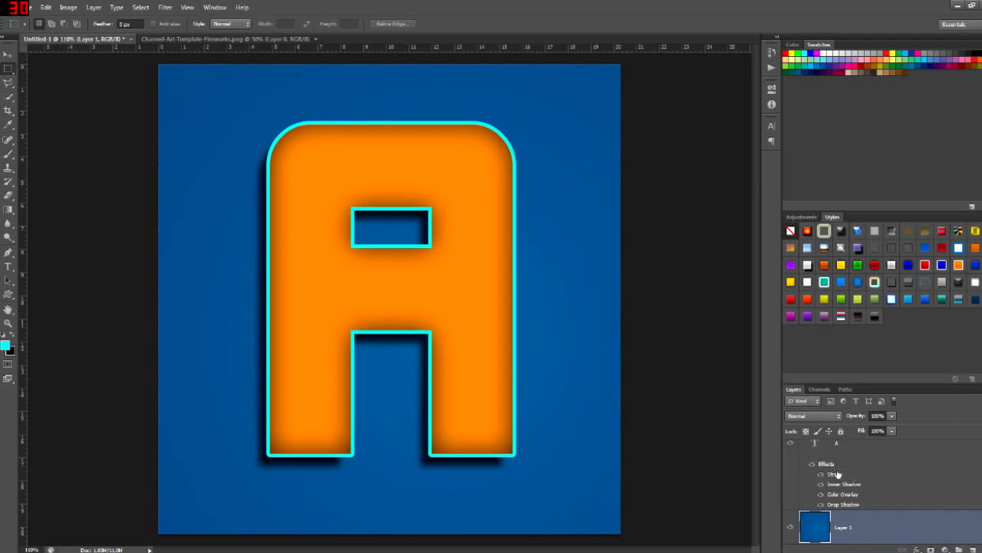
pyautogui.hotkey('ctrl', 'shift', 'n')
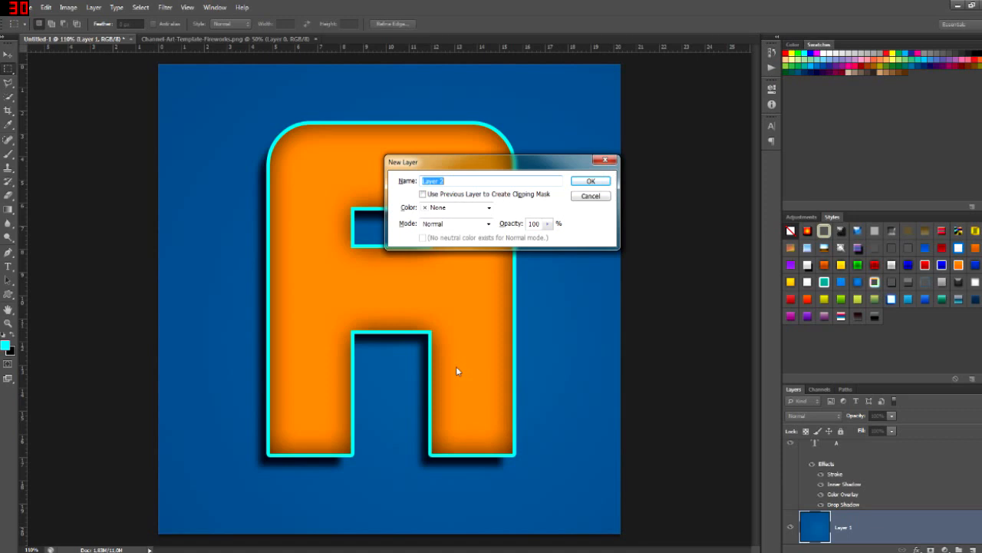
pyautogui.click(591, 181)
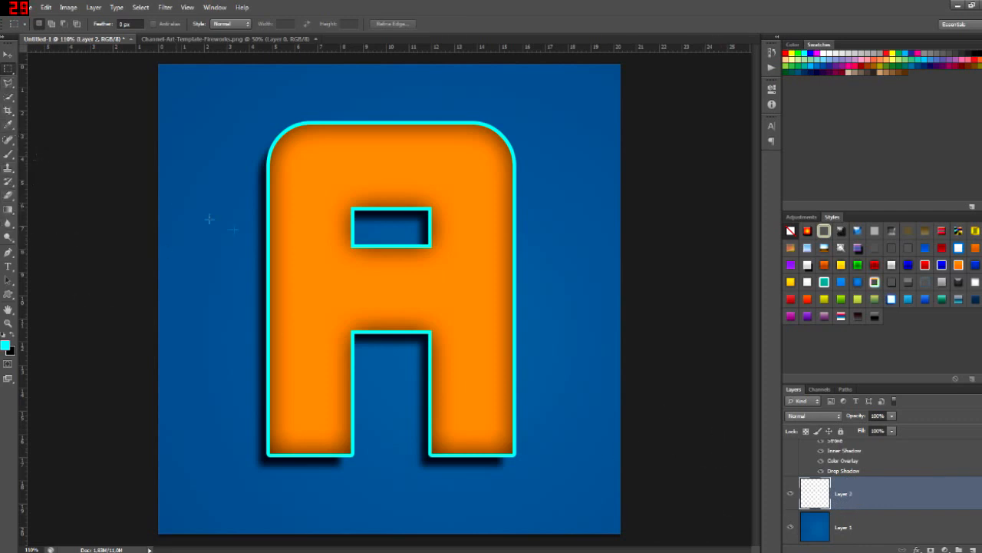
# Try a thin cyan brush stroke running diagonally across the empty layer behind the letter A, and undo it
pyautogui.press('b')
pyautogui.moveTo(164, 202)
pyautogui.mouseDown()
pyautogui.moveTo(254, 284)
pyautogui.moveTo(401, 382)
pyautogui.moveTo(532, 393)
pyautogui.mouseUp()
pyautogui.moveTo(561, 489); pyautogui.dragTo(613, 518)
pyautogui.hotkey('ctrl', 'z')
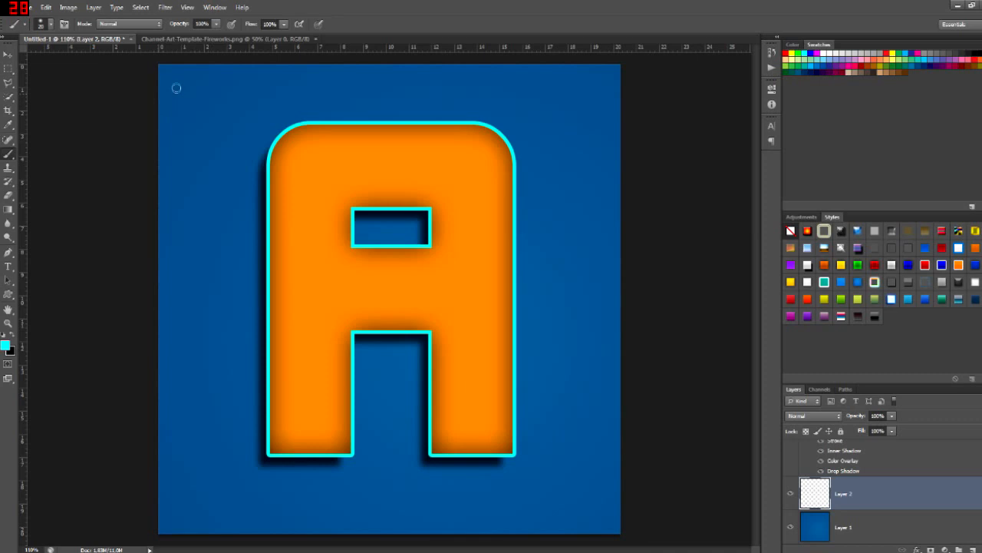
# Try a wider wavy cyan brush stroke from the canvas's upper-left corner to its lower-right corner, and undo it
pyautogui.press(']')
pyautogui.press(']')
pyautogui.moveTo(169, 74)
pyautogui.mouseDown()
pyautogui.moveTo(204, 108)
pyautogui.moveTo(204, 137)
pyautogui.moveTo(257, 264)
pyautogui.mouseUp()
pyautogui.moveTo(540, 406); pyautogui.dragTo(619, 526)
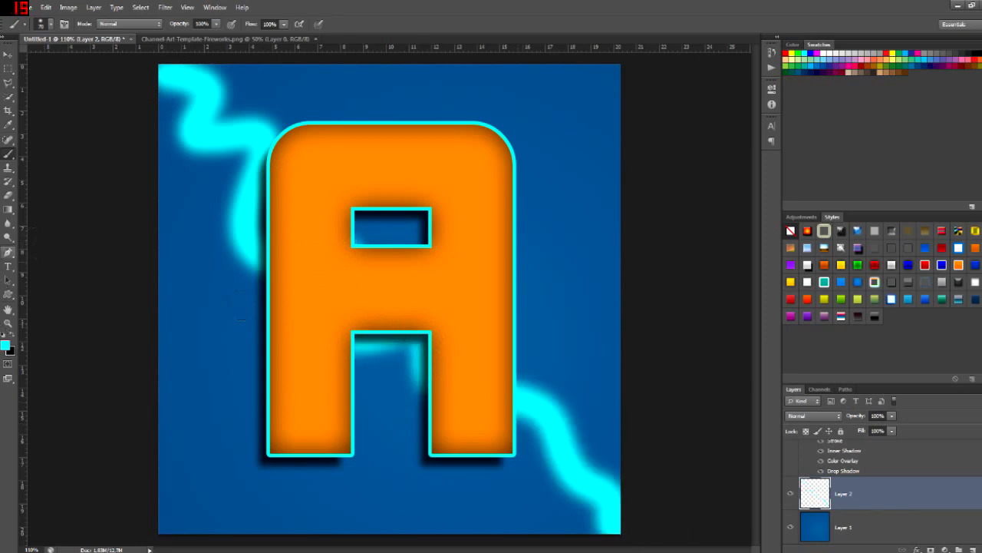
pyautogui.hotkey('ctrl', 'z')
# Enlarge the soft brush to 150 px, try a thick diagonal cyan stroke behind the letter A, and undo the stroke
pyautogui.press(']')
pyautogui.press(']')
pyautogui.press(']')
pyautogui.press(']')
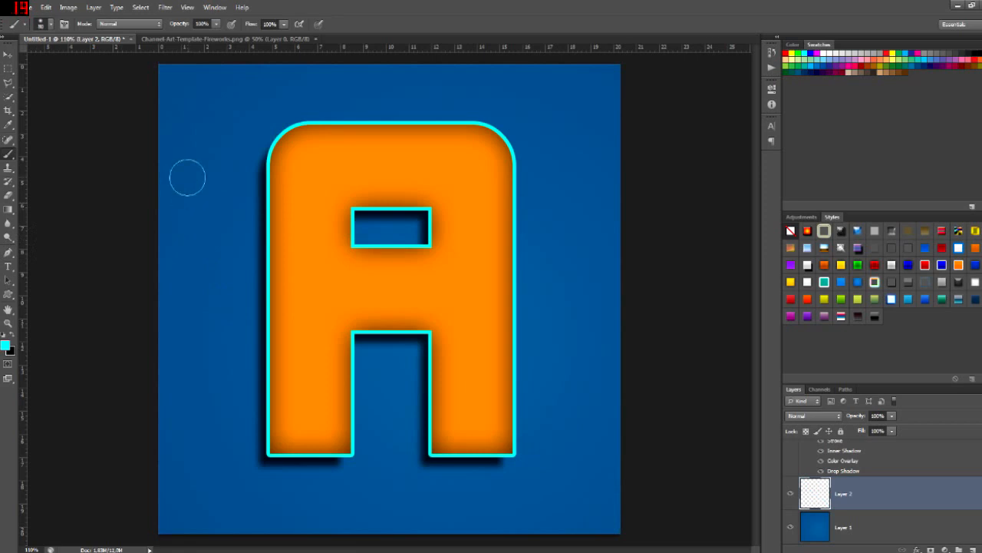
pyautogui.press(']')
pyautogui.moveTo(161, 74)
pyautogui.mouseDown()
pyautogui.moveTo(234, 178)
pyautogui.moveTo(285, 279)
pyautogui.moveTo(319, 423)
pyautogui.moveTo(416, 486)
pyautogui.moveTo(528, 497)
pyautogui.moveTo(566, 536)
pyautogui.moveTo(667, 551)
pyautogui.moveTo(653, 453)
pyautogui.mouseUp()
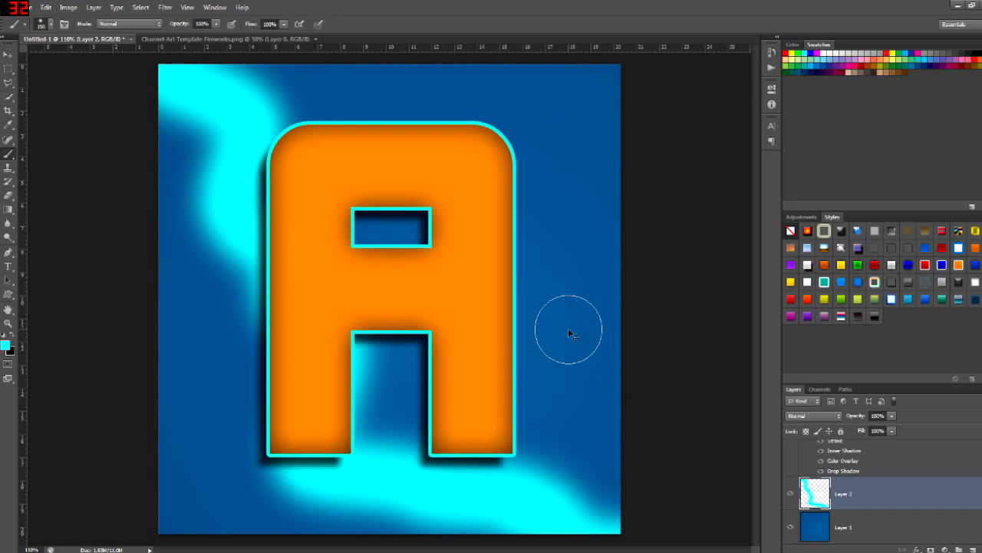
pyautogui.hotkey('ctrl', 'z')
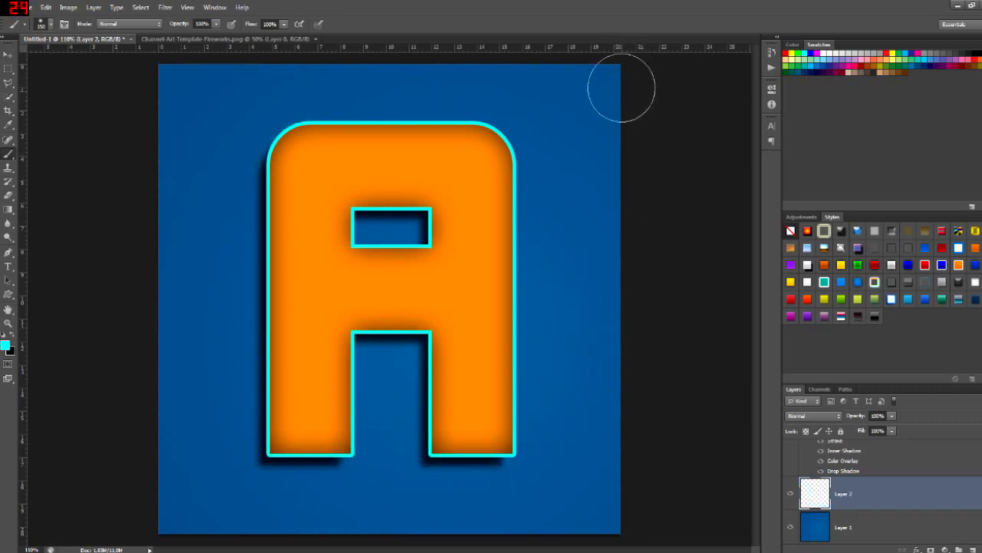
# Paint two crossing wavy cyan strokes behind the letter A, running diagonally from the canvas's two upper corners toward the opposite lower corners
pyautogui.moveTo(623, 81)
pyautogui.mouseDown()
pyautogui.moveTo(553, 109)
pyautogui.moveTo(530, 203)
pyautogui.moveTo(493, 269)
pyautogui.moveTo(426, 315)
pyautogui.moveTo(310, 344)
pyautogui.moveTo(264, 426)
pyautogui.moveTo(271, 438)
pyautogui.moveTo(197, 485)
pyautogui.moveTo(168, 528)
pyautogui.mouseUp()
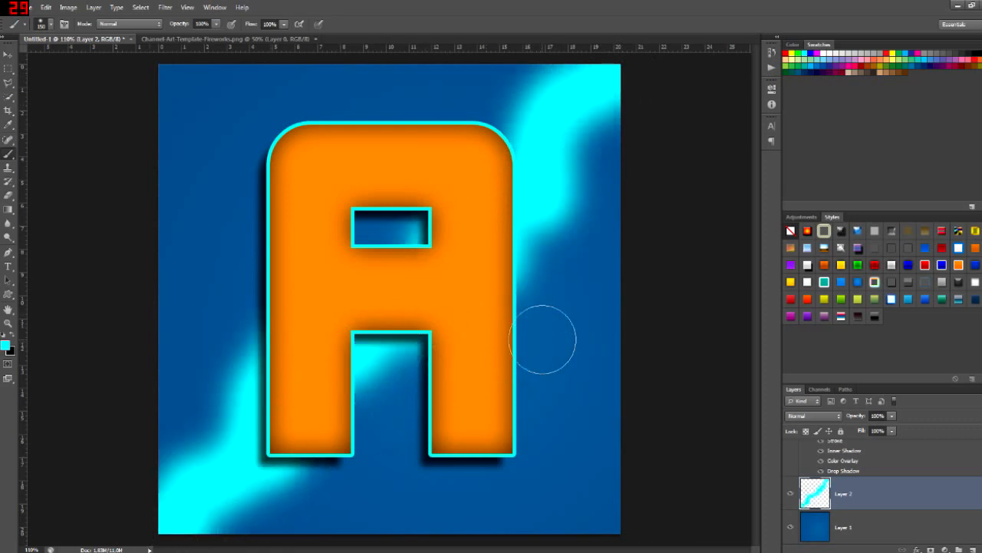
pyautogui.click(163, 79)
pyautogui.moveTo(254, 196)
pyautogui.mouseDown()
pyautogui.moveTo(330, 285)
pyautogui.moveTo(427, 419)
pyautogui.moveTo(508, 458)
pyautogui.moveTo(567, 515)
pyautogui.moveTo(687, 534)
pyautogui.mouseUp()
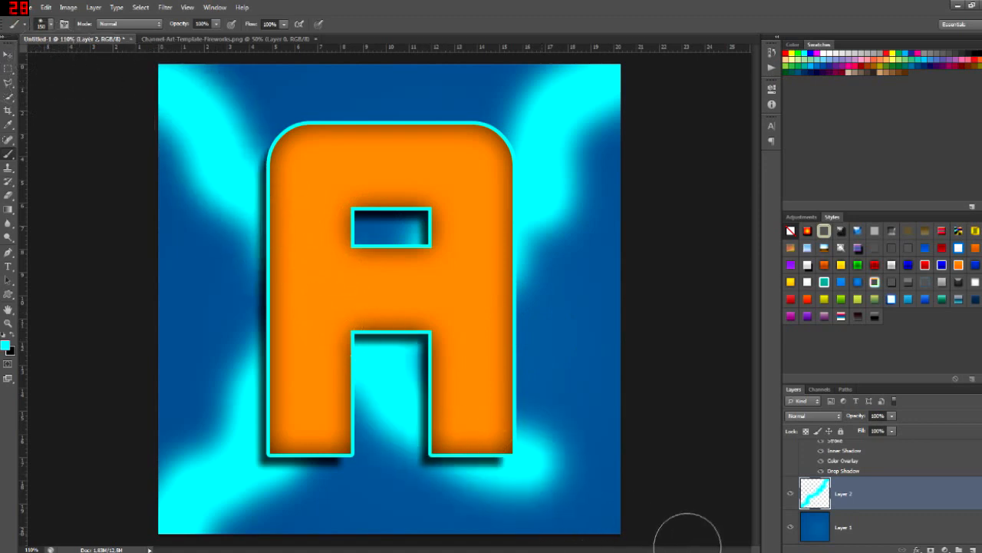